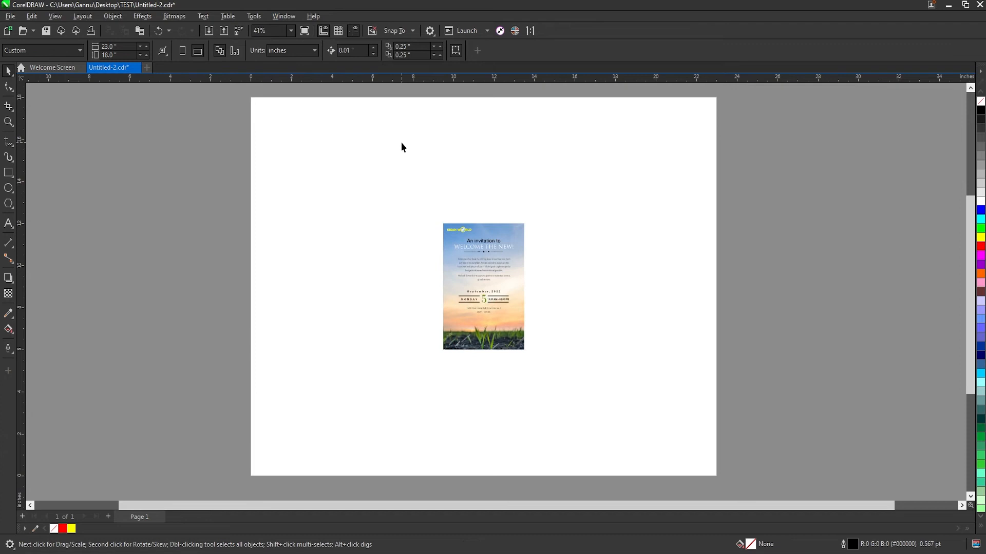
pyautogui.click(469, 247)
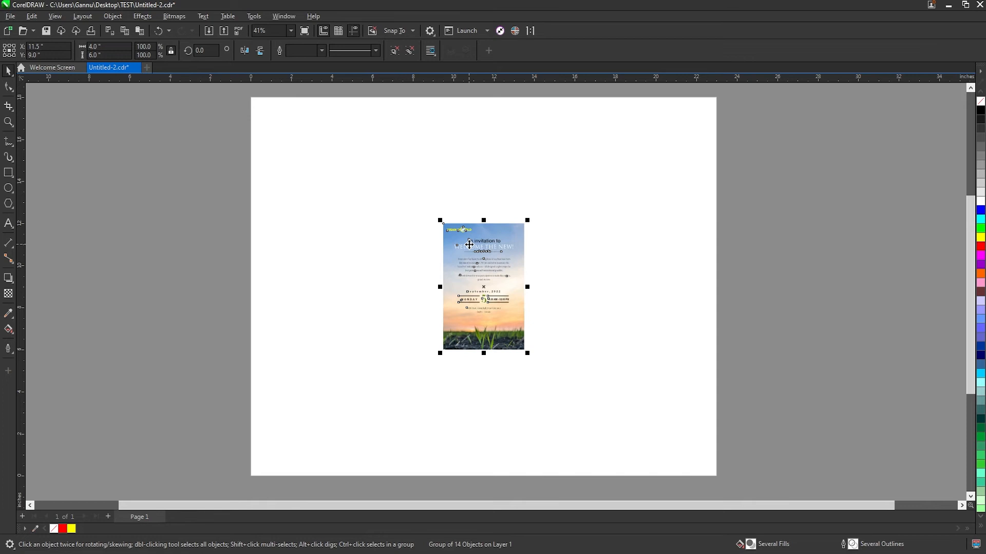
pyautogui.click(390, 218)
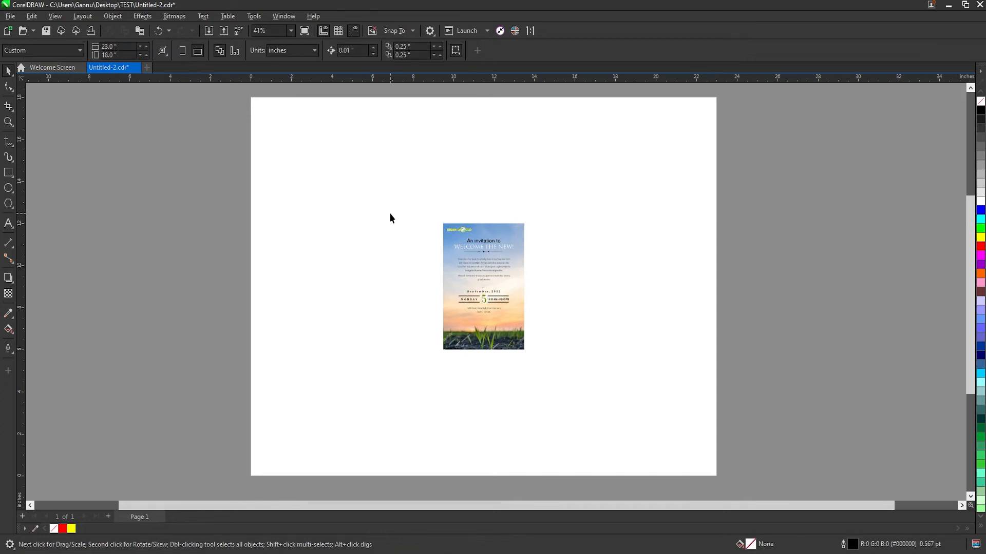
pyautogui.click(477, 317)
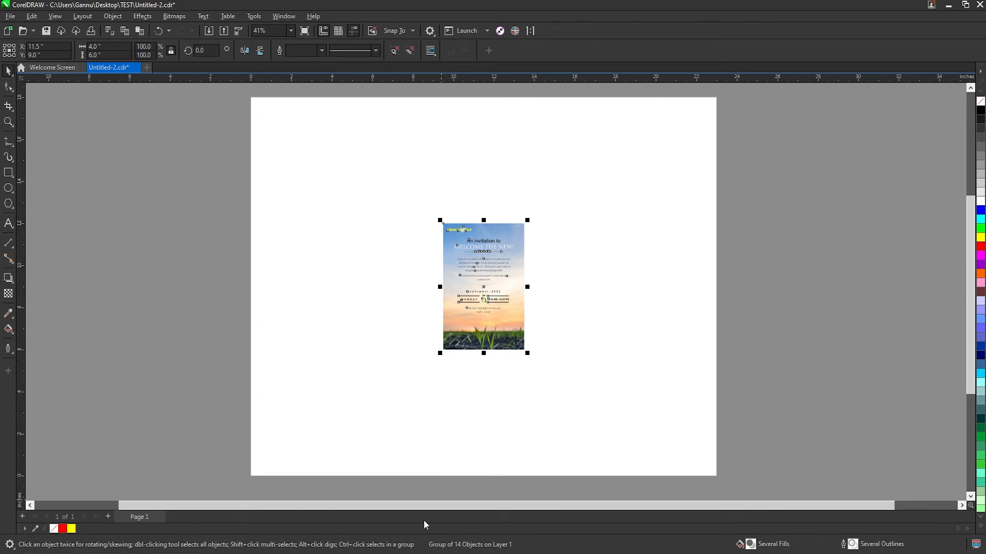
# Switch to the Tiler_des folder in File Explorer and select the Tiler.gms file
pyautogui.hotkey('alt', 'Tab')
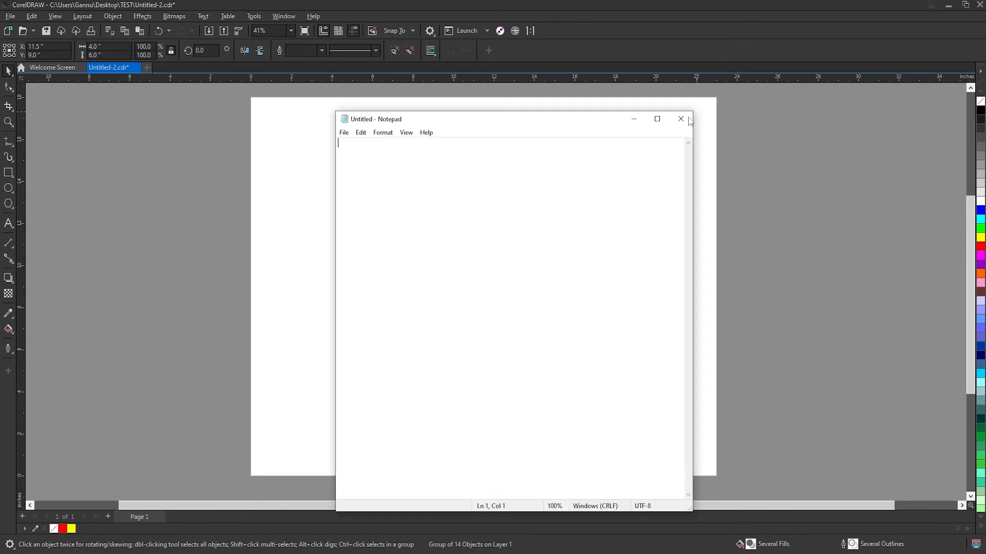
pyautogui.click(690, 121)
pyautogui.hotkey('alt', 'Tab')
pyautogui.hotkey('alt', 'Tab')
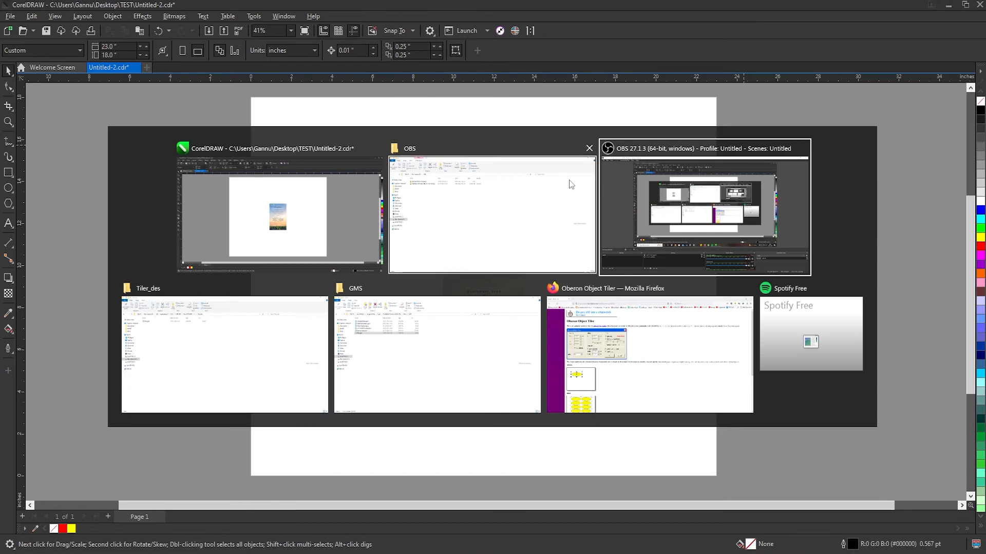
pyautogui.click(218, 358)
pyautogui.click(113, 121)
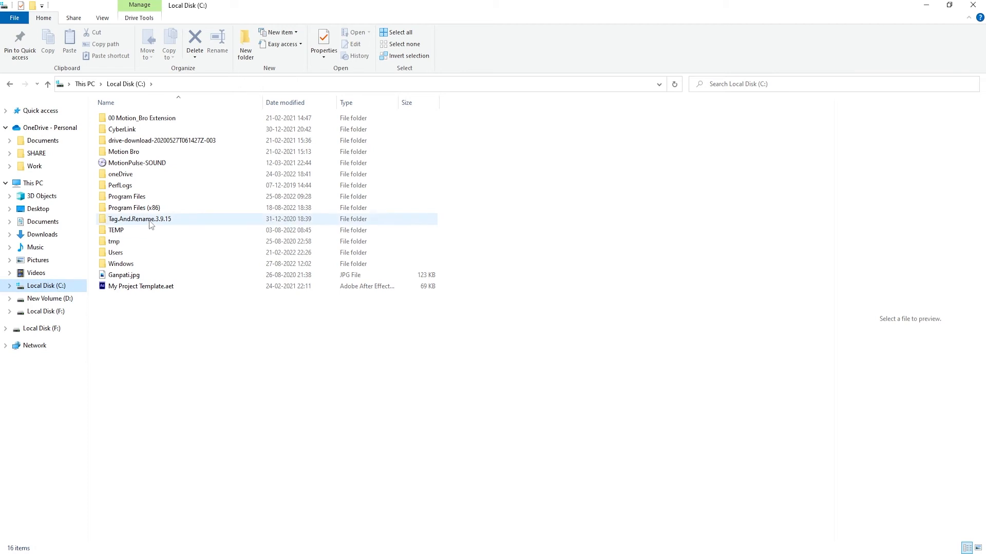
# Browse the C: drive to Program Files\Corel\CorelDRAW Technical Suite 2022\Draw\GMS and select Tiler.gms there
pyautogui.doubleClick(127, 196)
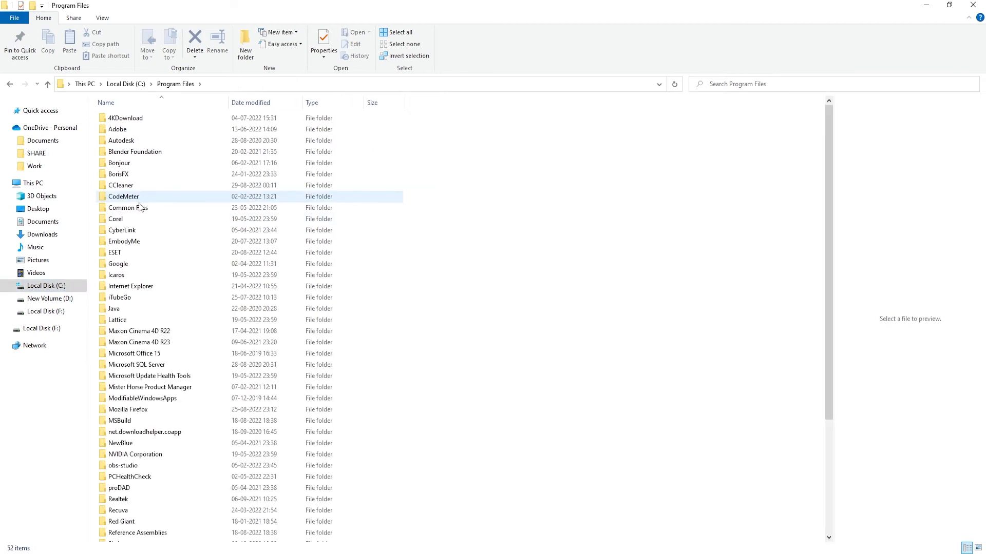
pyautogui.doubleClick(124, 219)
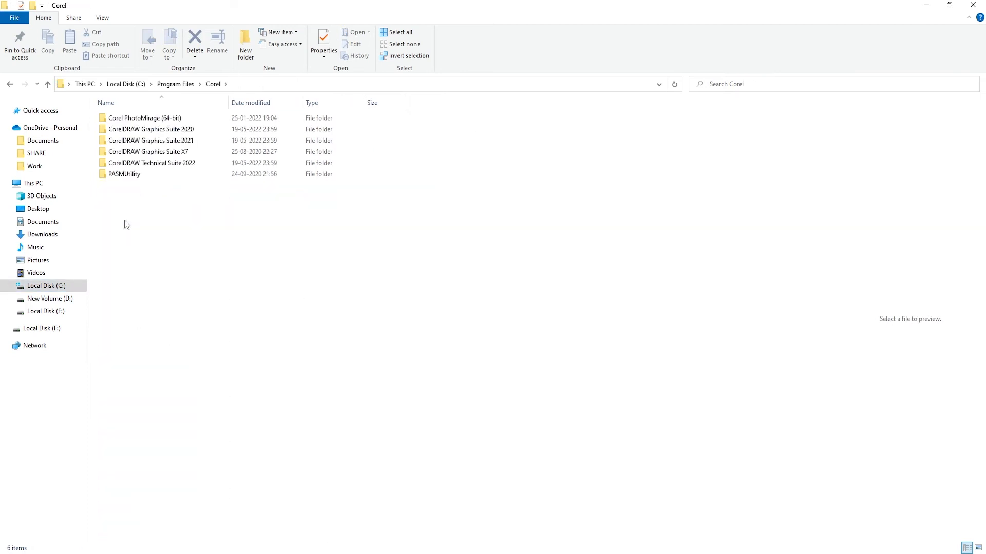
pyautogui.doubleClick(177, 163)
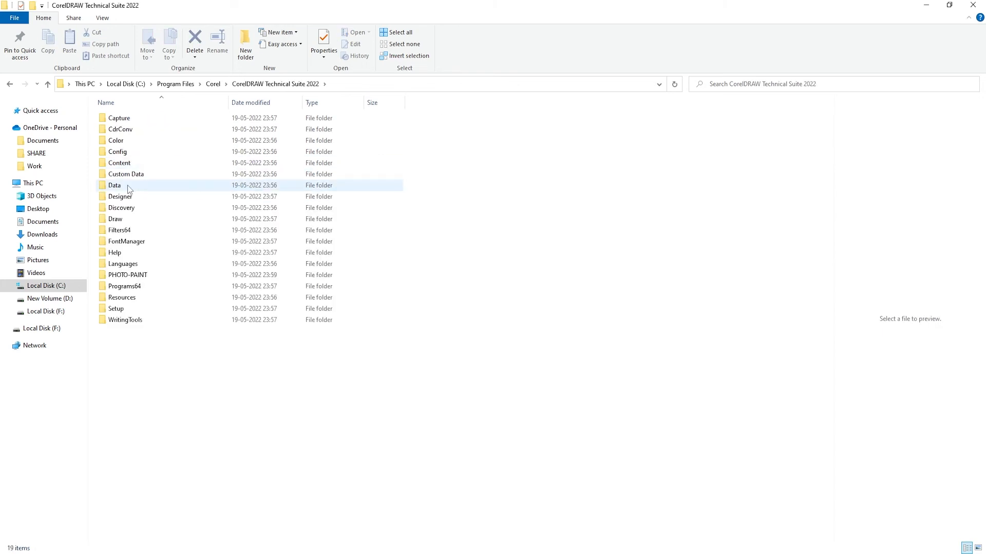
pyautogui.doubleClick(124, 218)
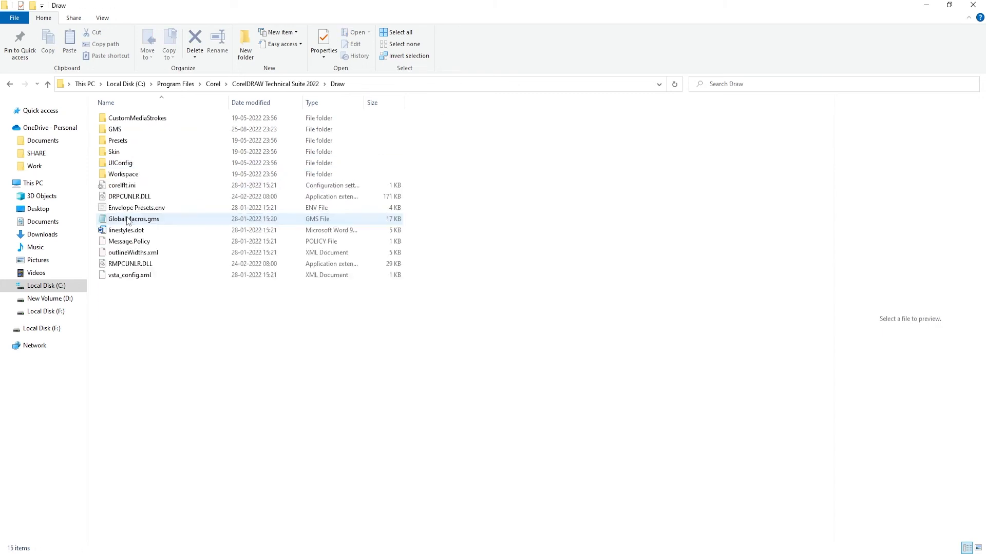
pyautogui.click(121, 132)
pyautogui.doubleClick(121, 132)
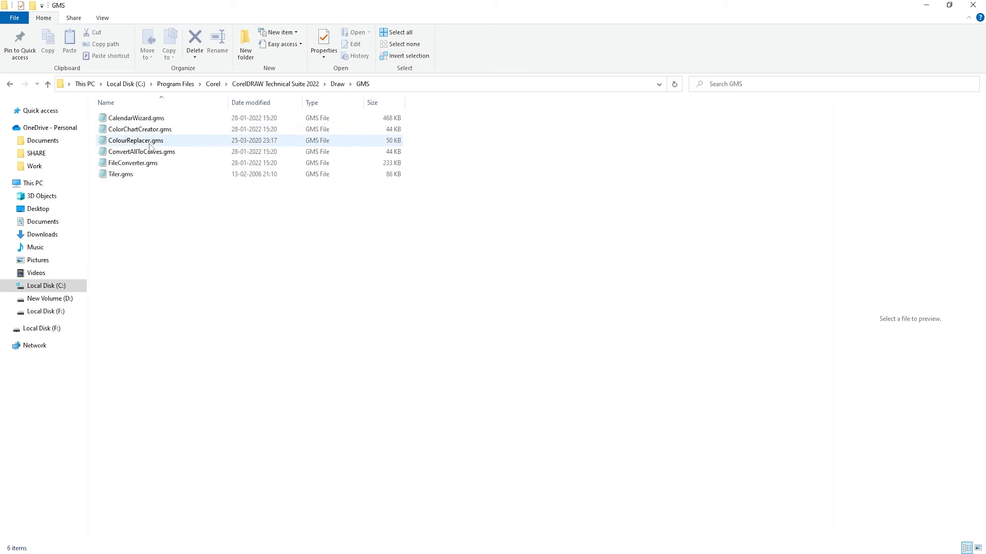
pyautogui.click(126, 175)
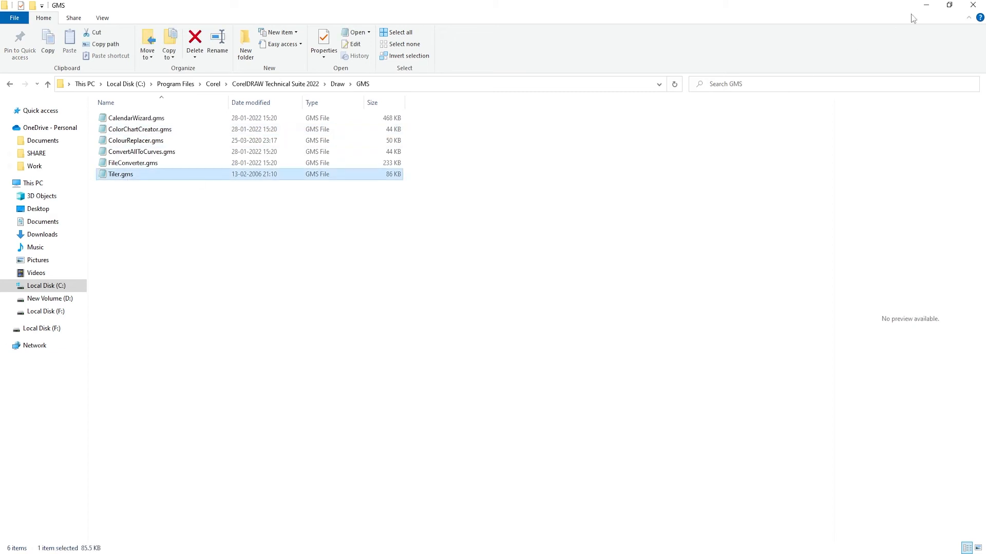
# Minimize the folder windows and switch back to the invitation document in CorelDRAW
pyautogui.click(925, 5)
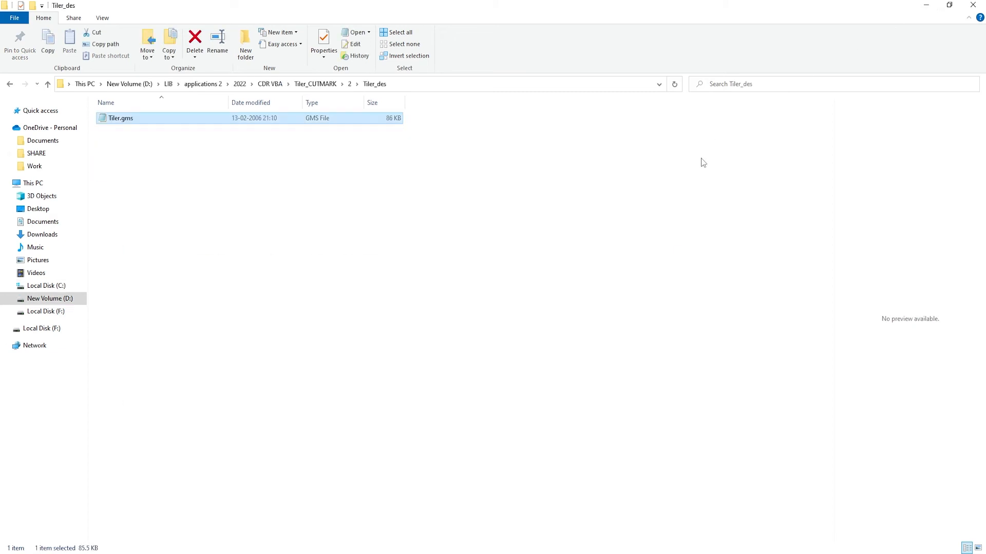
pyautogui.click(926, 5)
pyautogui.hotkey('alt', 'Tab')
pyautogui.hotkey('alt', 'Tab')
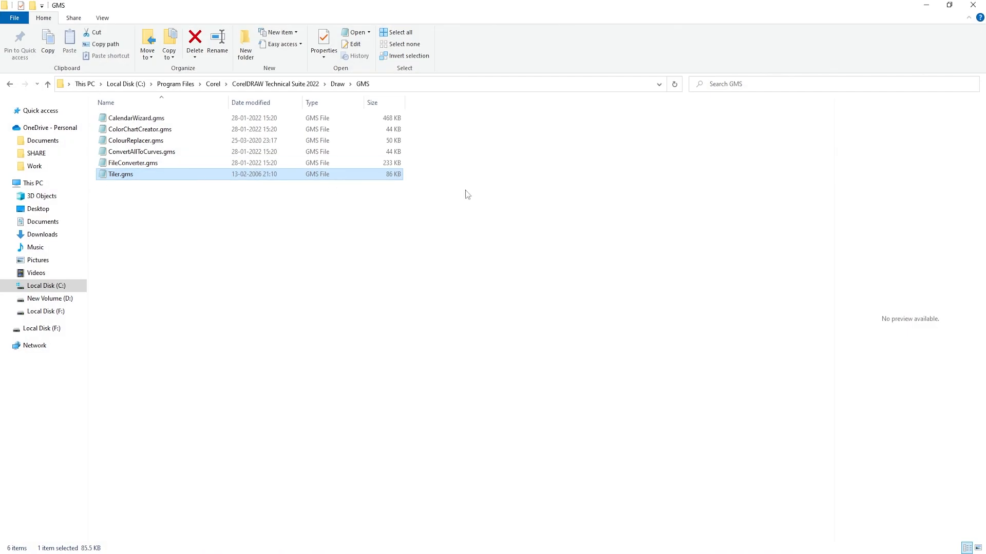
pyautogui.hotkey('alt', 'Tab')
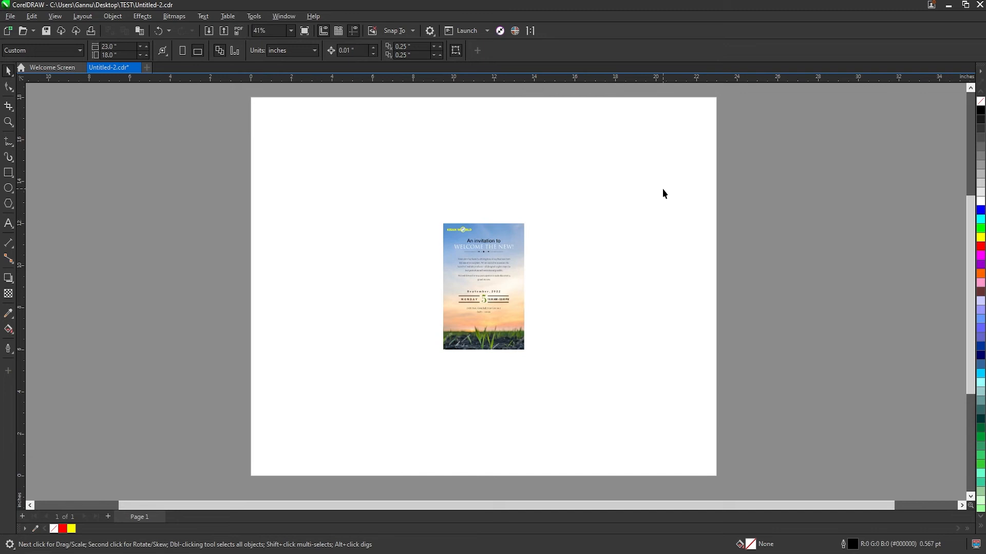
# Open the Scripts docker and collapse its Visual Studio Tools, Visual Basic for Applications and JavaScript groups
pyautogui.hotkey('alt', 'F11')
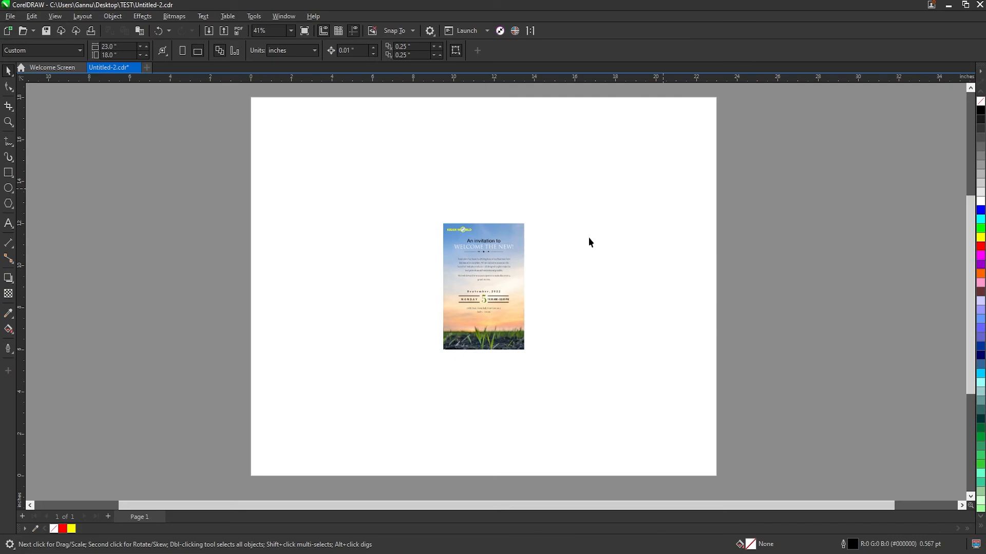
pyautogui.hotkey('alt', 'shift', 'F11')
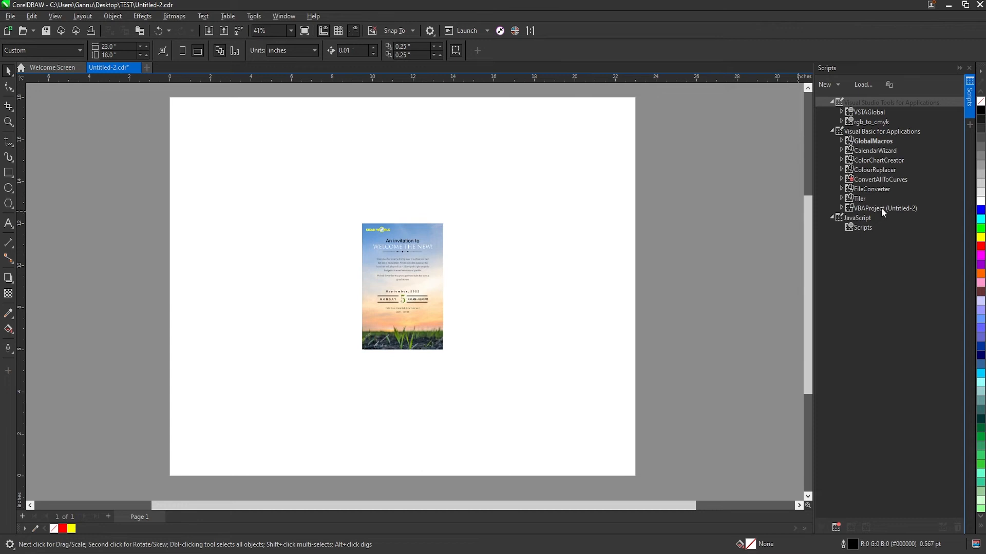
pyautogui.click(832, 103)
pyautogui.click(832, 112)
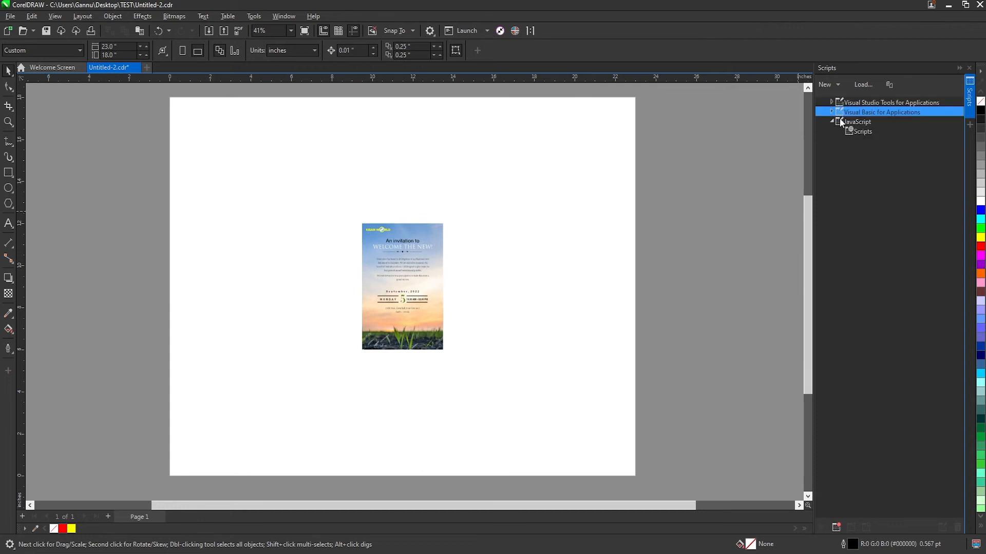
pyautogui.click(833, 122)
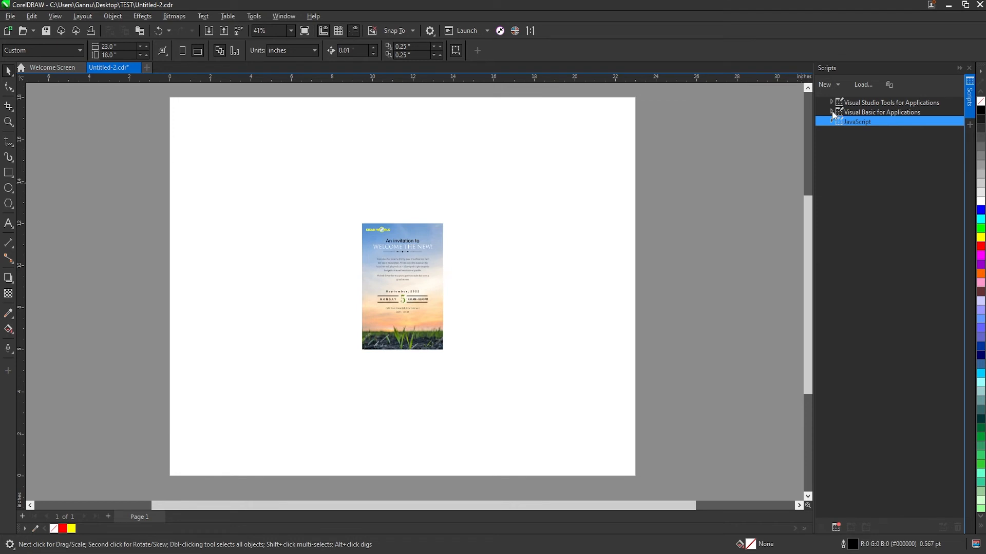
# Expand Visual Basic for Applications in the script list down to the MainModule of the Tiler project
pyautogui.click(887, 113)
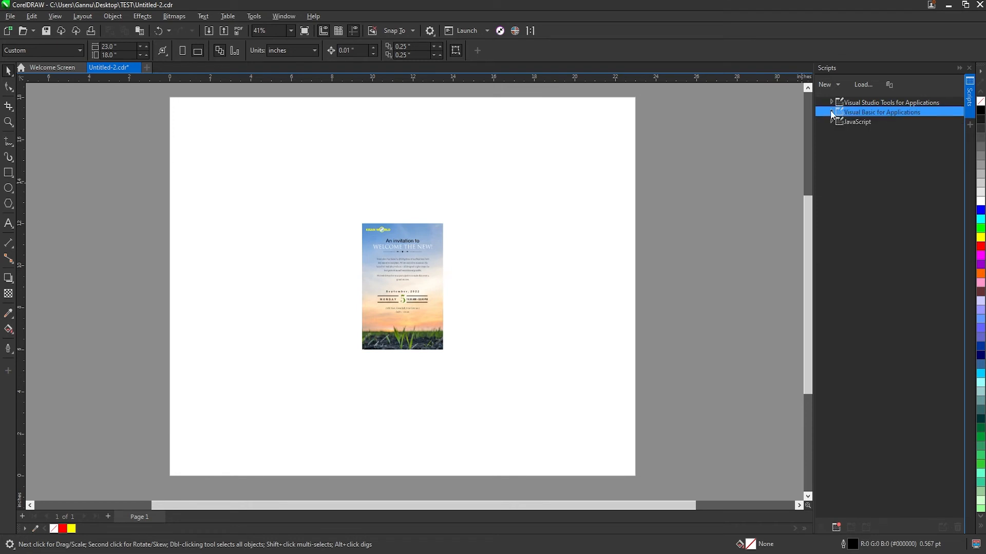
pyautogui.click(832, 112)
pyautogui.click(863, 179)
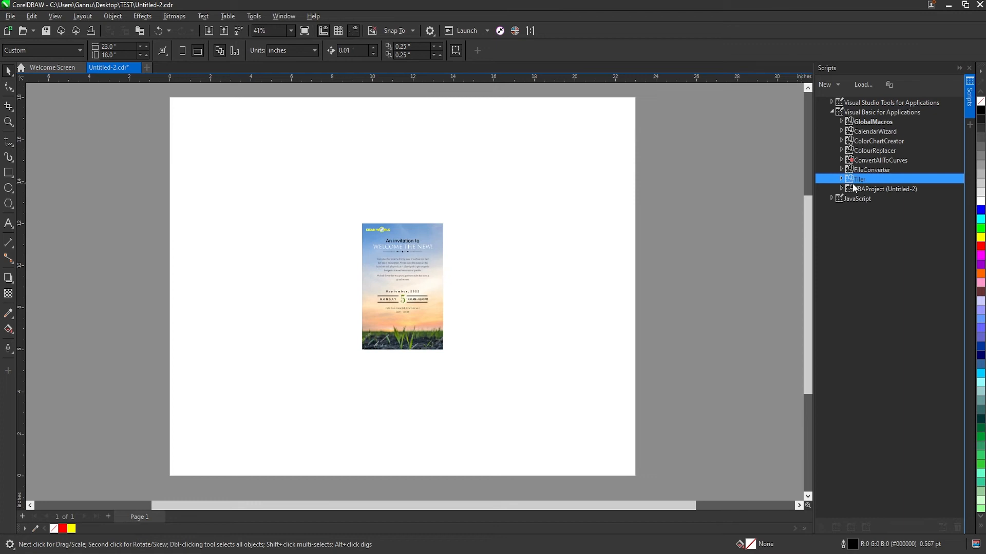
pyautogui.click(842, 179)
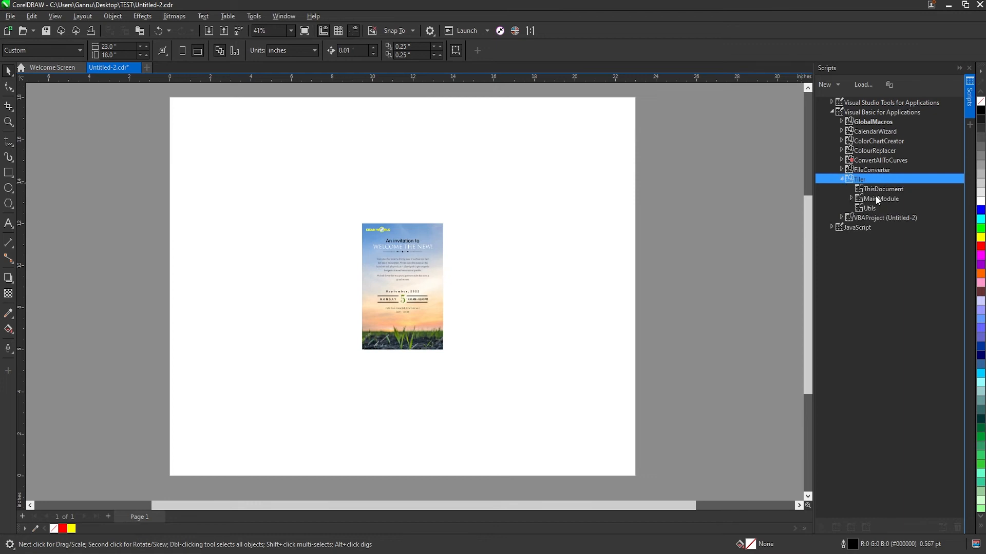
pyautogui.click(876, 199)
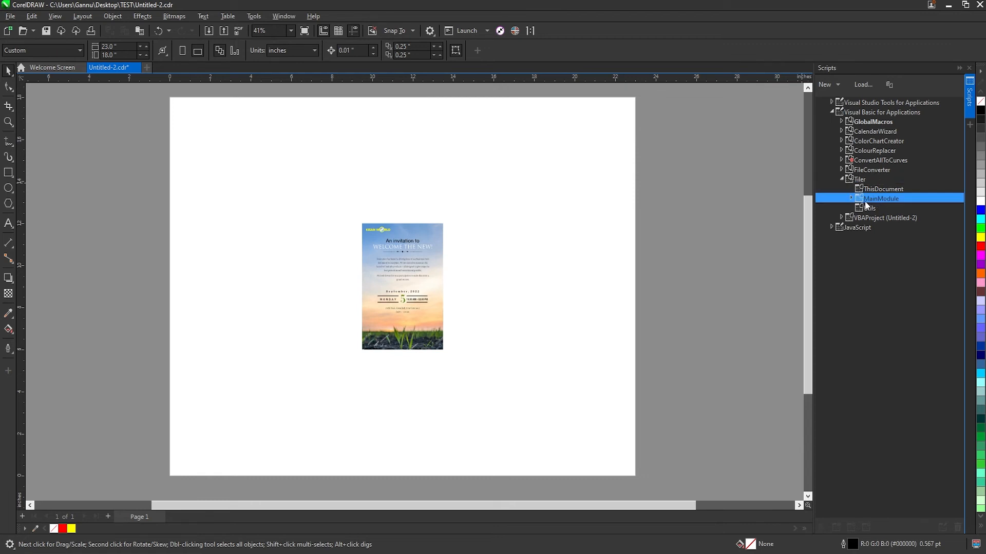
pyautogui.click(851, 199)
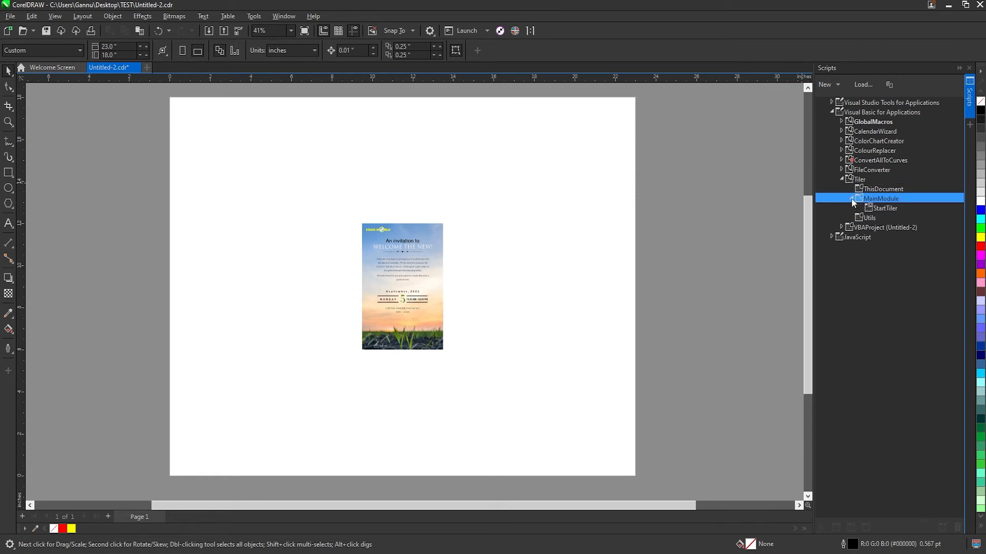
# Try to run the StartTiler macro with no object selected
pyautogui.click(885, 209)
pyautogui.doubleClick(880, 208)
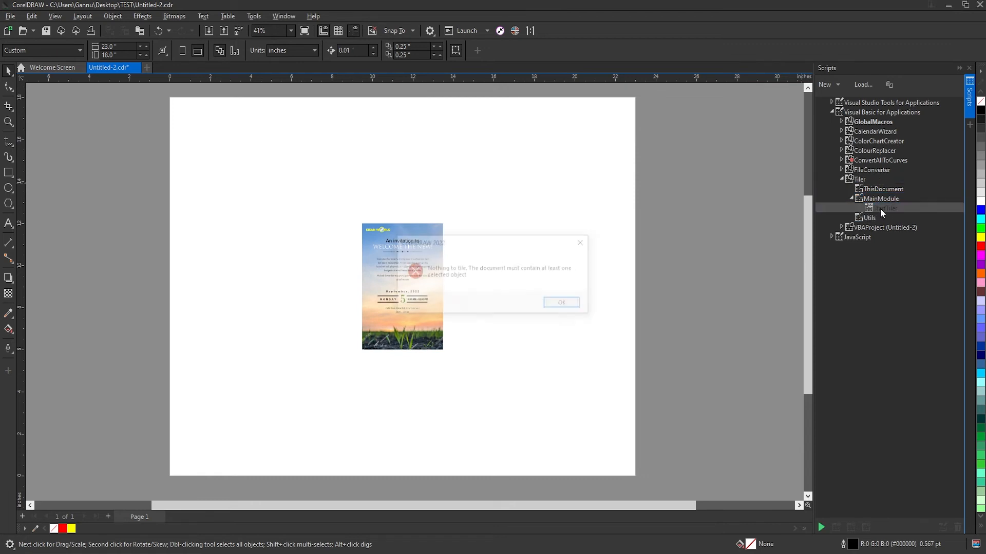
pyautogui.click(563, 304)
# Select the invitation group and run the StartTiler macro, moving the Oberon Object Tiler dialog clear of the design
pyautogui.click(413, 249)
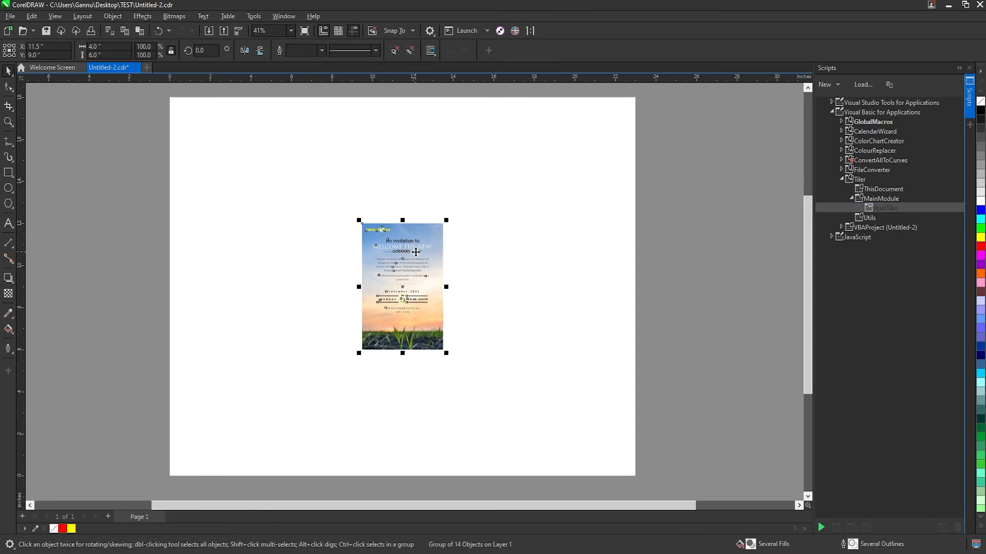
pyautogui.doubleClick(881, 208)
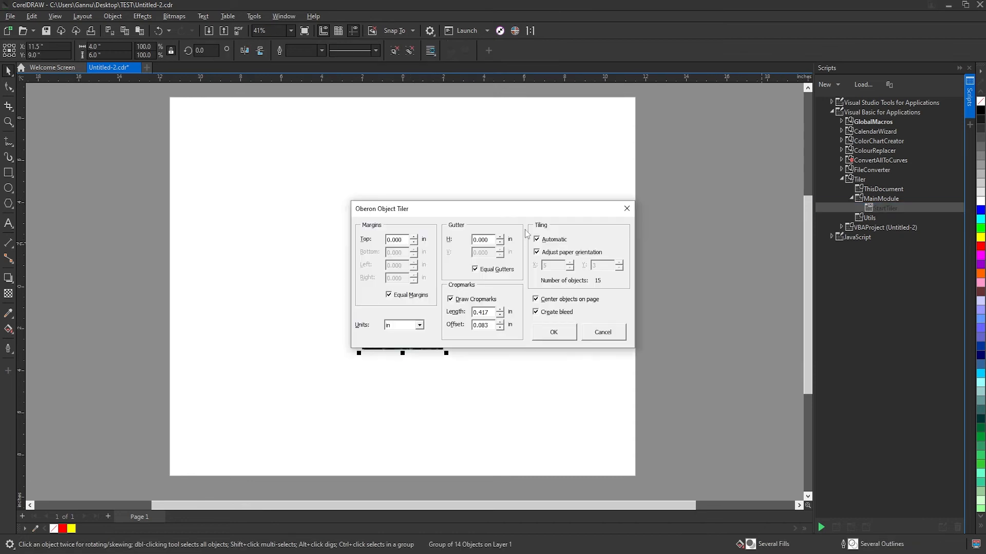
pyautogui.moveTo(503, 213); pyautogui.dragTo(665, 99)
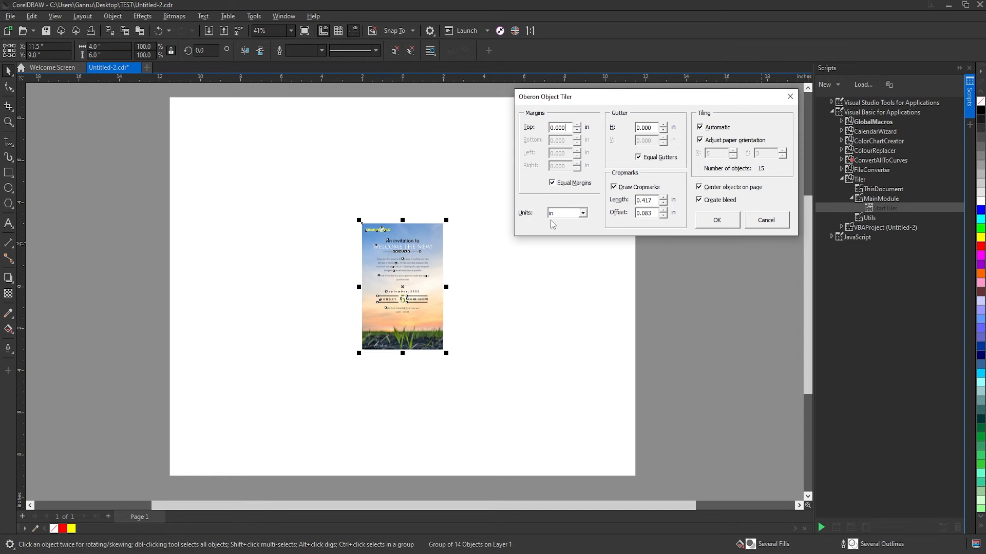
# Set the tiler's units to mm and the equal gutters to 3 mm
pyautogui.click(582, 213)
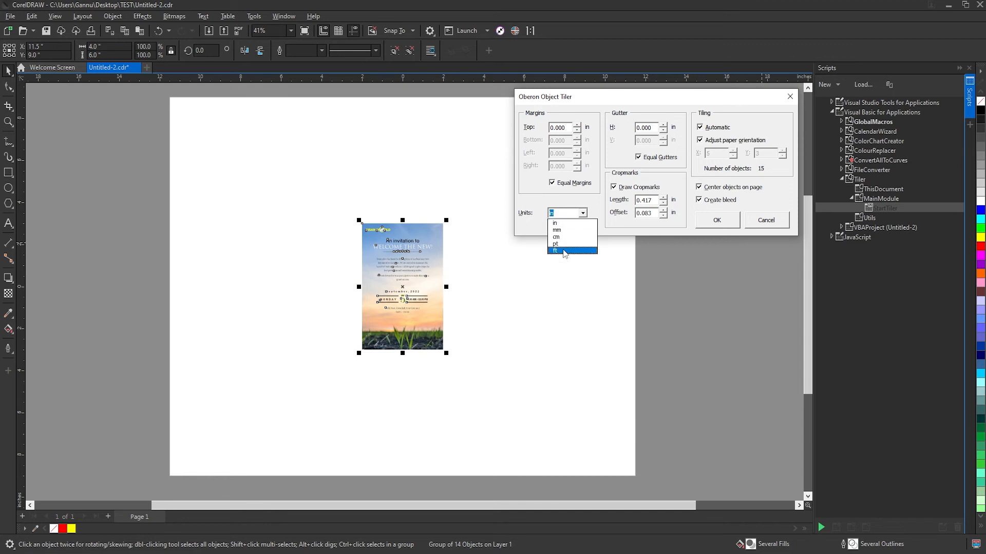
pyautogui.click(583, 212)
pyautogui.click(582, 214)
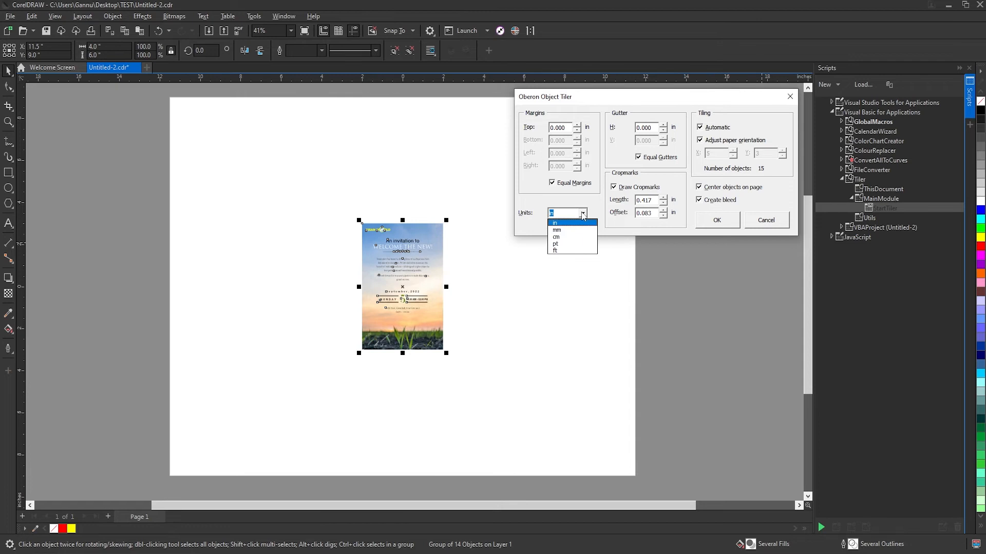
pyautogui.click(571, 230)
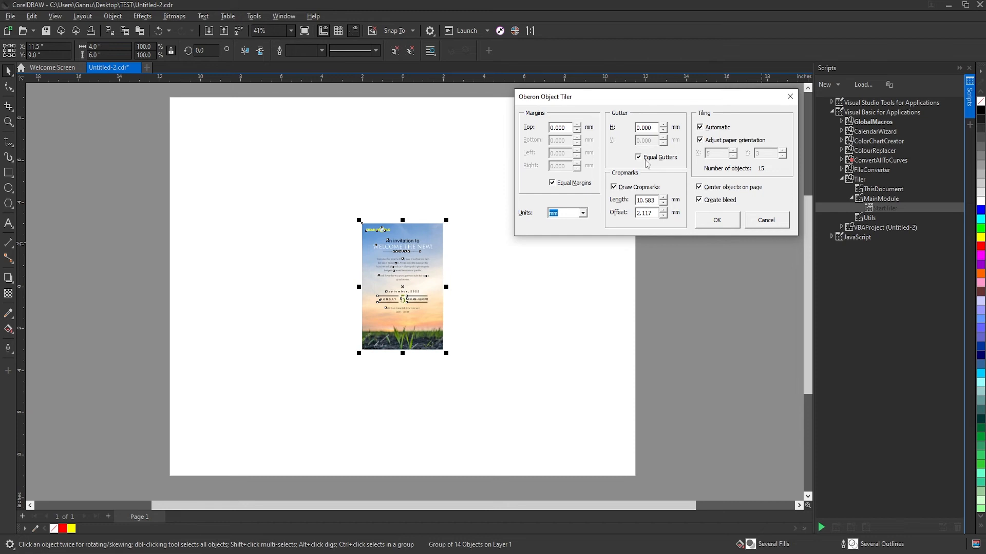
pyautogui.click(639, 126)
pyautogui.moveTo(640, 127); pyautogui.dragTo(610, 126)
pyautogui.write('3')
# Set the cropmark length and offset to 3 mm each and generate the tiled layout
pyautogui.moveTo(641, 200); pyautogui.dragTo(633, 201)
pyautogui.press('BackSpace')
pyautogui.write('3')
pyautogui.moveTo(641, 200); pyautogui.dragTo(648, 200)
pyautogui.write('000')
pyautogui.press('Tab')
pyautogui.write('3.00')
pyautogui.click(716, 221)
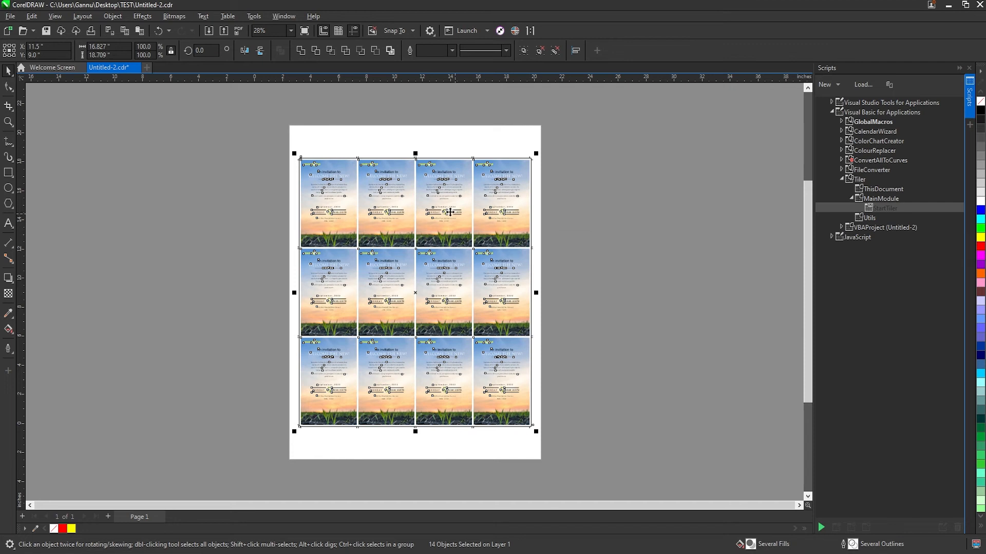
# Examine the crop marks and gutter between the tiled invitations along the sheet's upper edge, and return to the full layout view
pyautogui.hotkey('shift', 'F2')
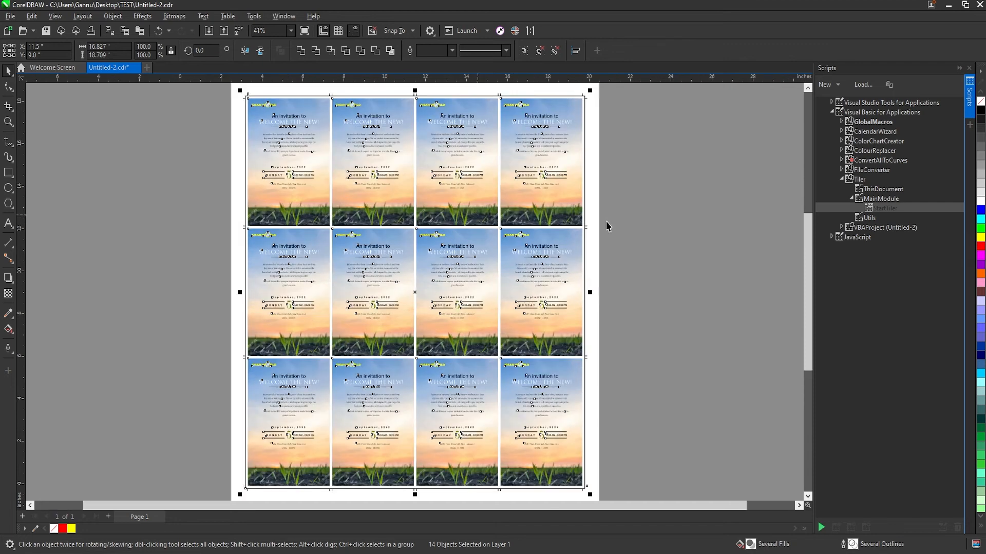
pyautogui.press('z')
pyautogui.moveTo(214, 86); pyautogui.dragTo(291, 122)
pyautogui.press('F3')
pyautogui.press('F2')
pyautogui.moveTo(393, 97); pyautogui.dragTo(444, 124)
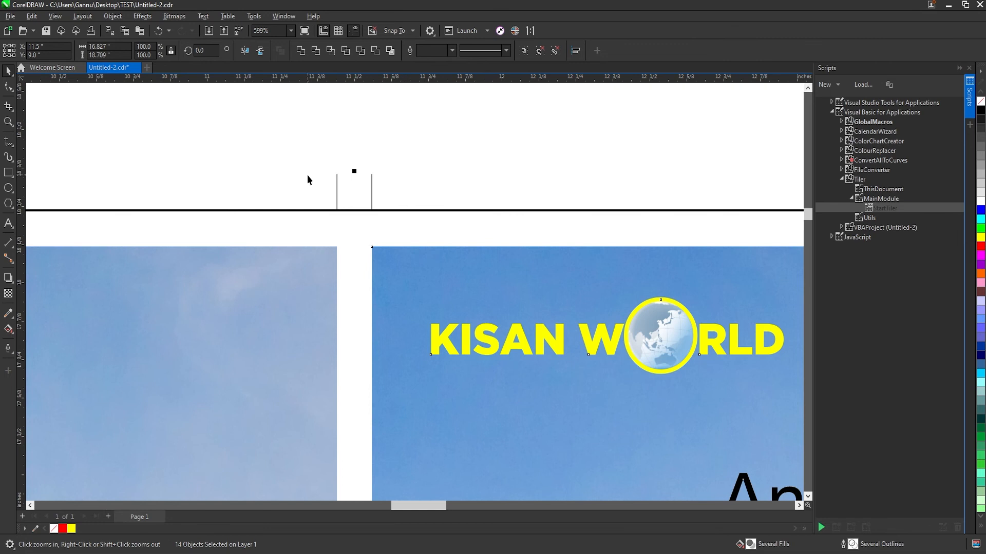
pyautogui.click(385, 186)
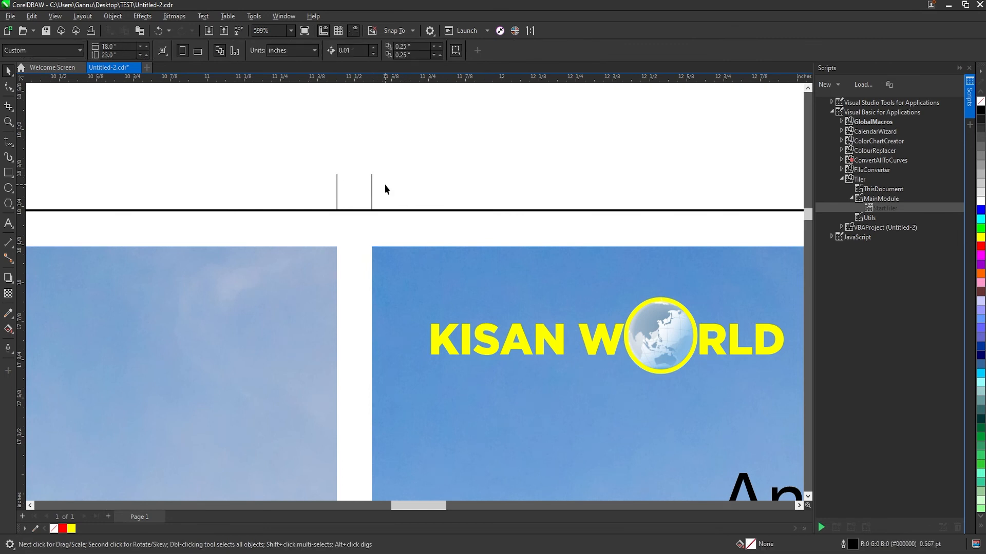
pyautogui.press('F4')
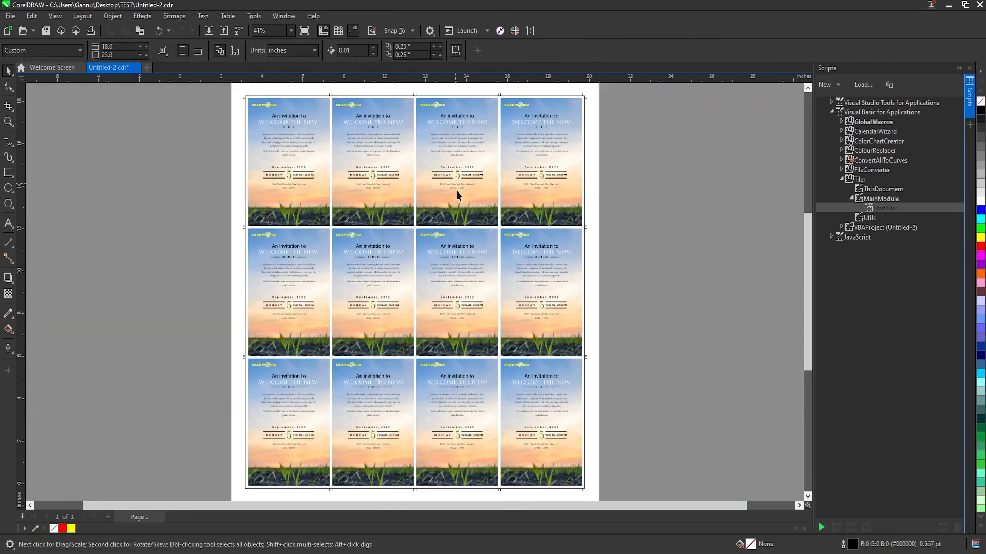
# Move the rectangle outline around the tiled invitations aside and delete it
pyautogui.click(586, 240)
pyautogui.moveTo(585, 239); pyautogui.dragTo(236, 251)
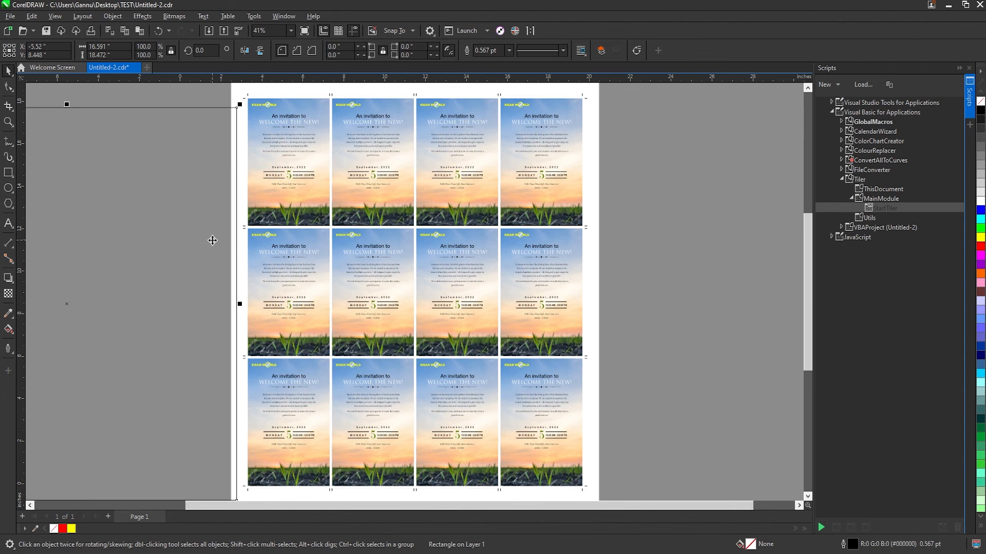
pyautogui.press('Delete')
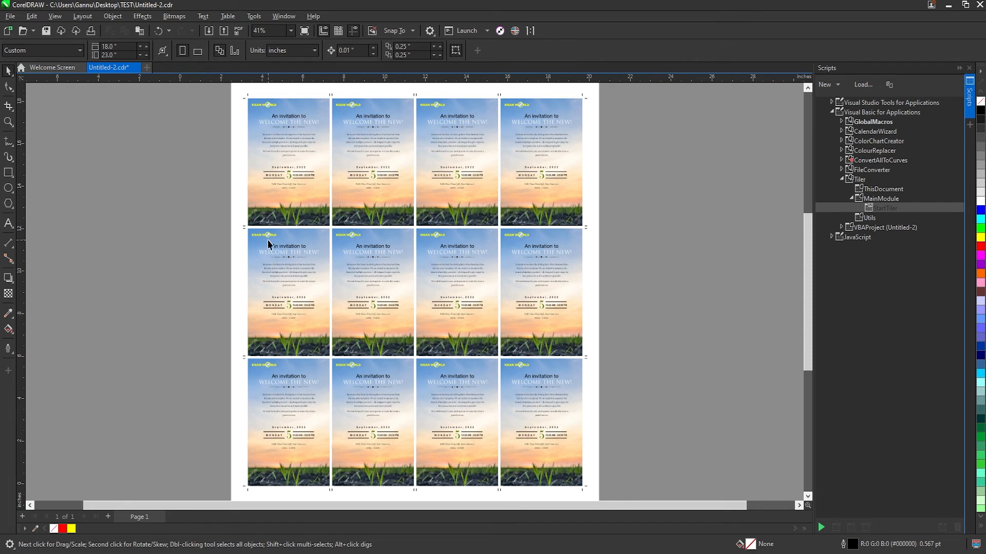
# Move the first invitation tile off the sheet and delete all remaining tiles and crop marks
pyautogui.scroll(-1, 416, 297)
pyautogui.scroll(-1, 416, 297)
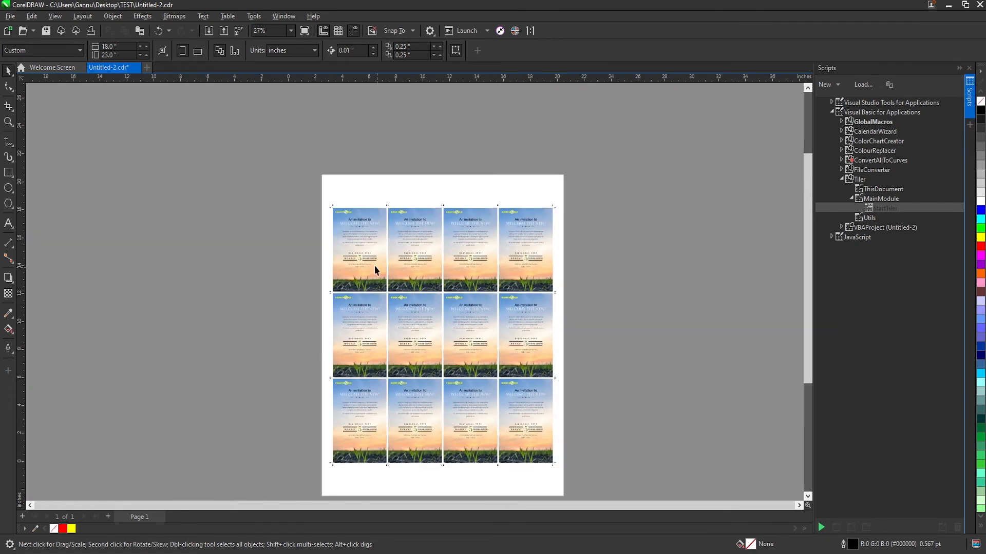
pyautogui.click(353, 243)
pyautogui.moveTo(354, 239); pyautogui.dragTo(218, 211)
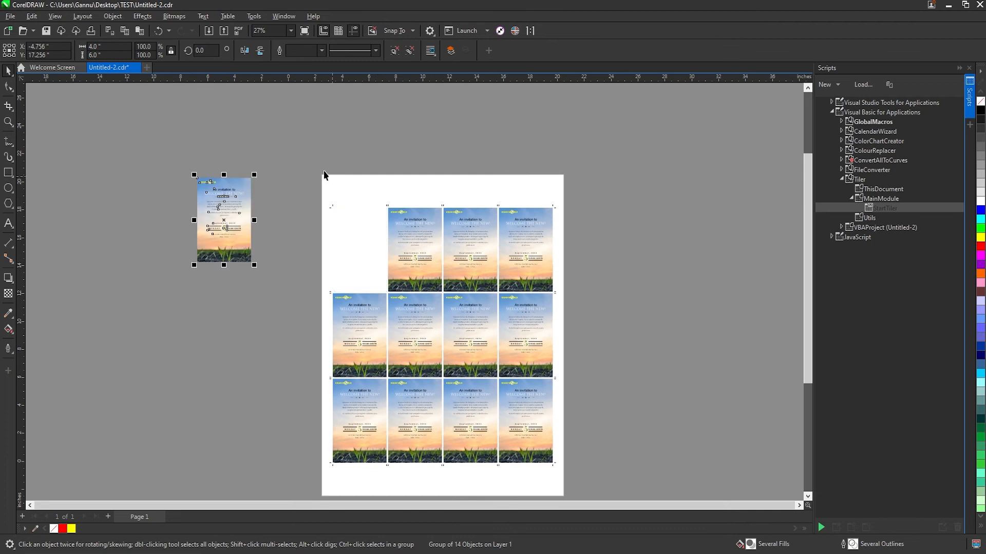
pyautogui.moveTo(308, 166); pyautogui.dragTo(518, 431)
pyautogui.press('Delete')
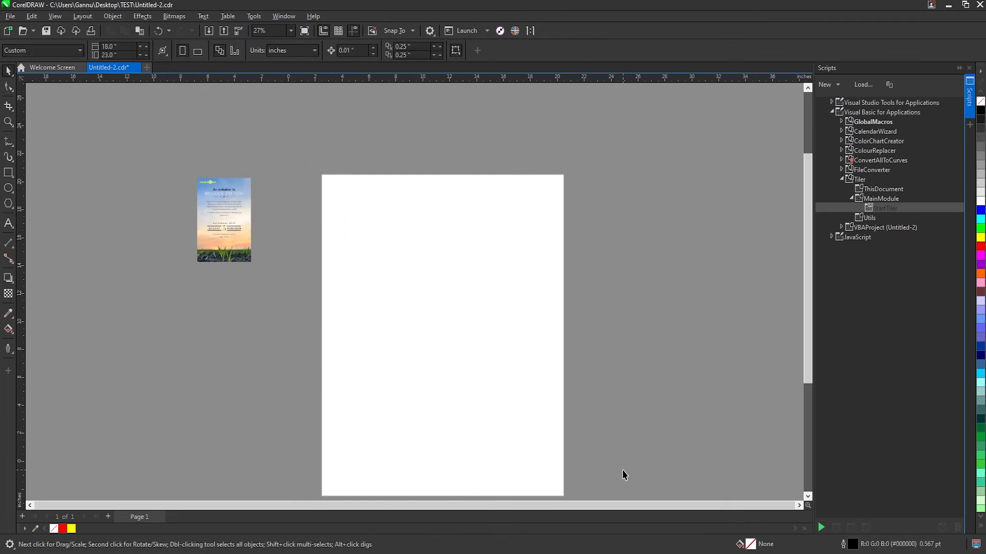
# Place the invitation back on the sheet and draw a matching 4 x 6 inch rectangle, moved off the sheet beside it
pyautogui.moveTo(238, 229); pyautogui.dragTo(404, 274)
pyautogui.click(8, 172)
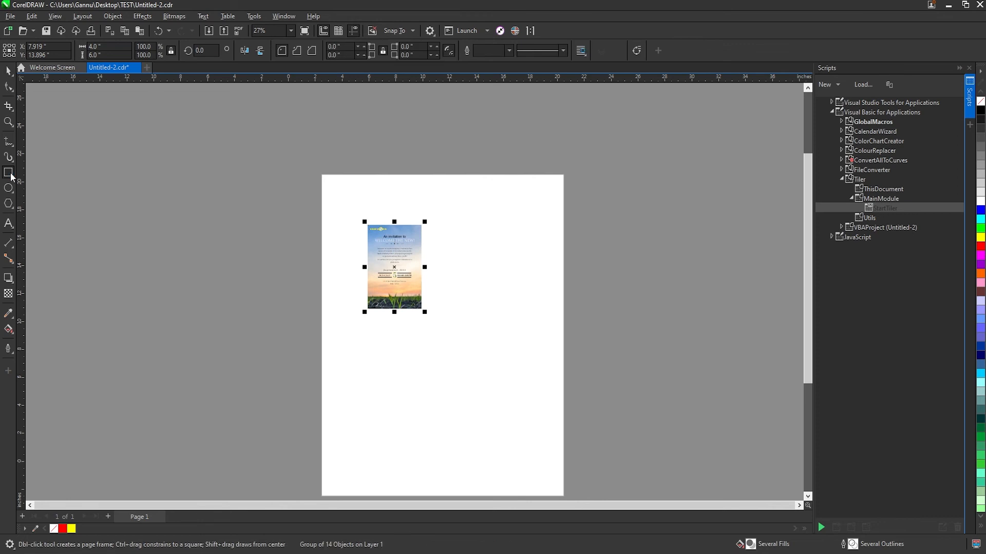
pyautogui.press('space')
pyautogui.moveTo(369, 288); pyautogui.dragTo(646, 264)
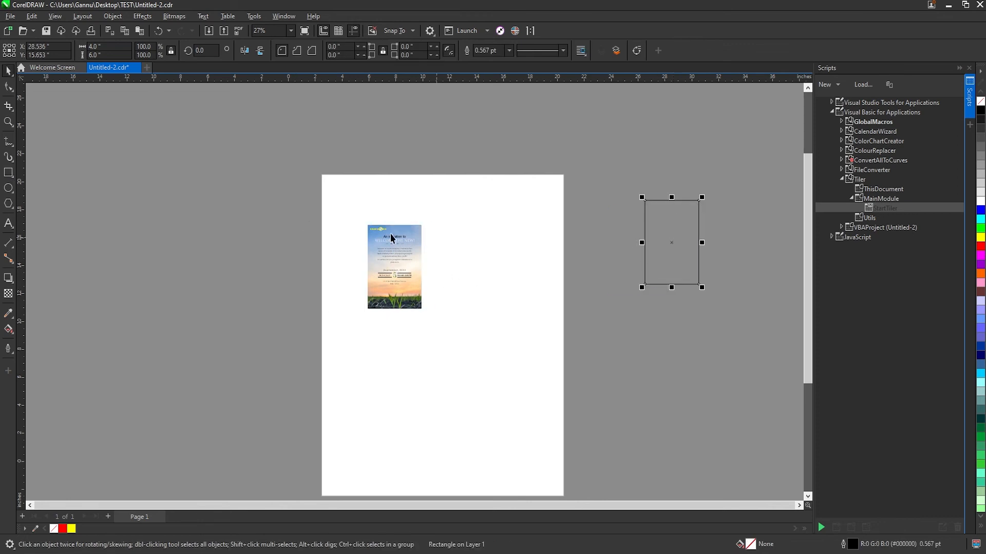
# Set the document units to millimeters and the nudge distance to 3 mm
pyautogui.click(403, 264)
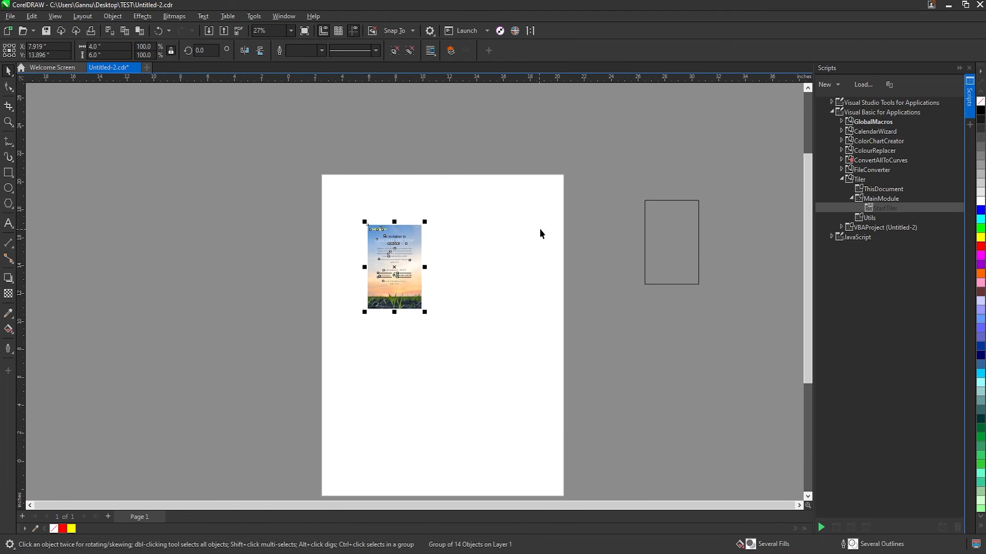
pyautogui.click(391, 274)
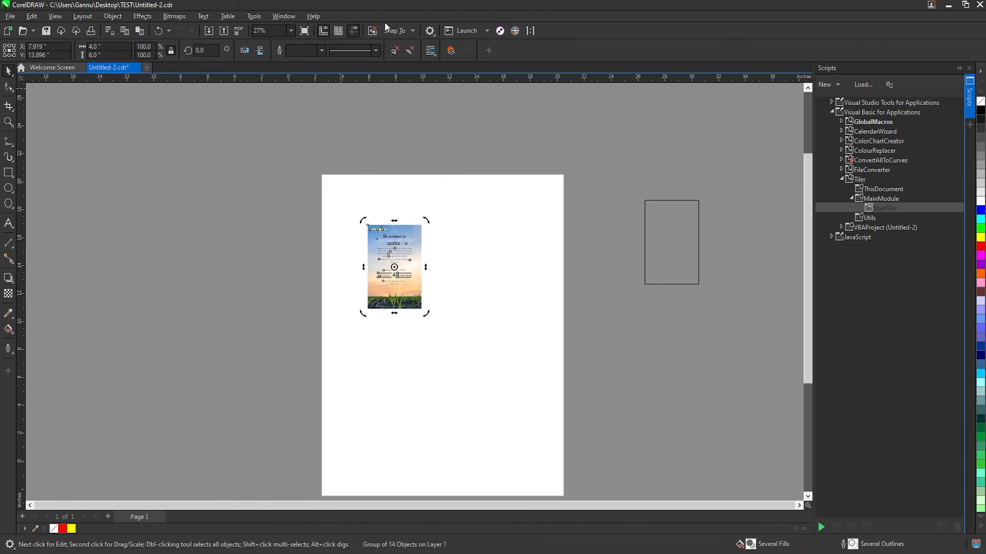
pyautogui.click(444, 237)
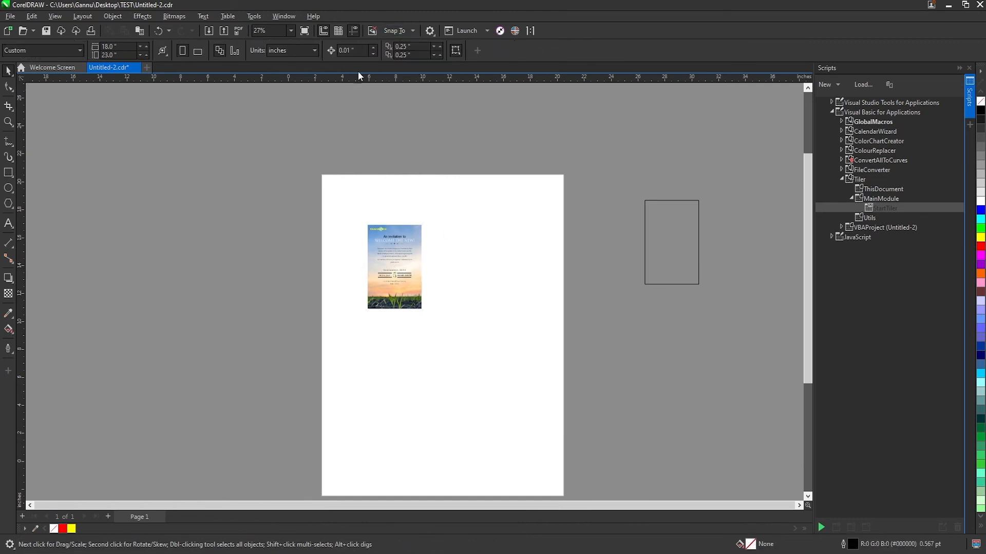
pyautogui.click(308, 50)
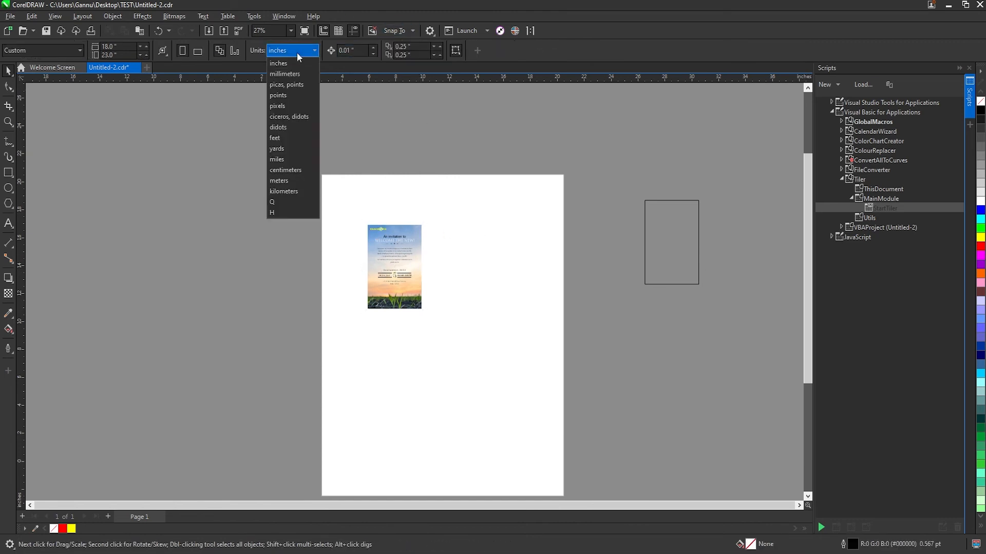
pyautogui.click(305, 90)
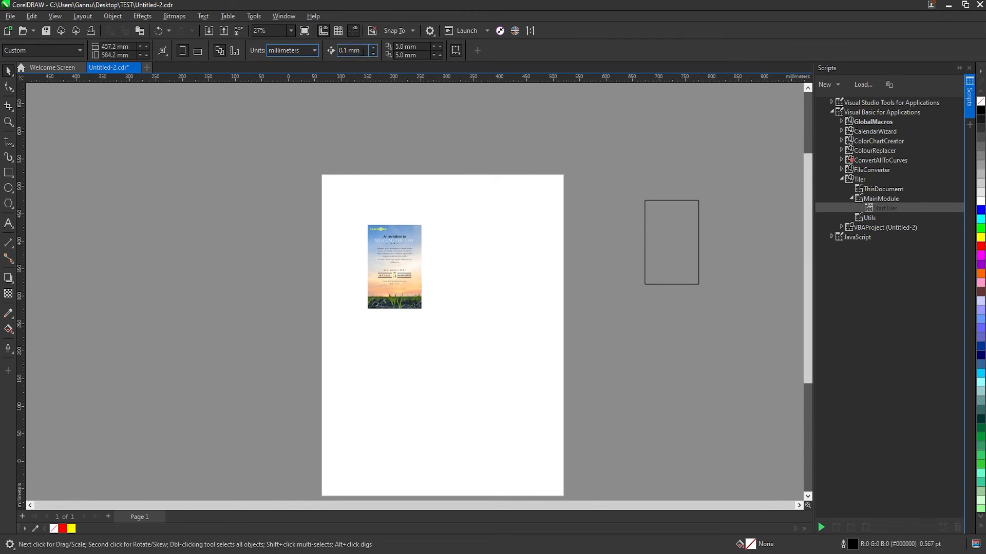
pyautogui.click(162, 33)
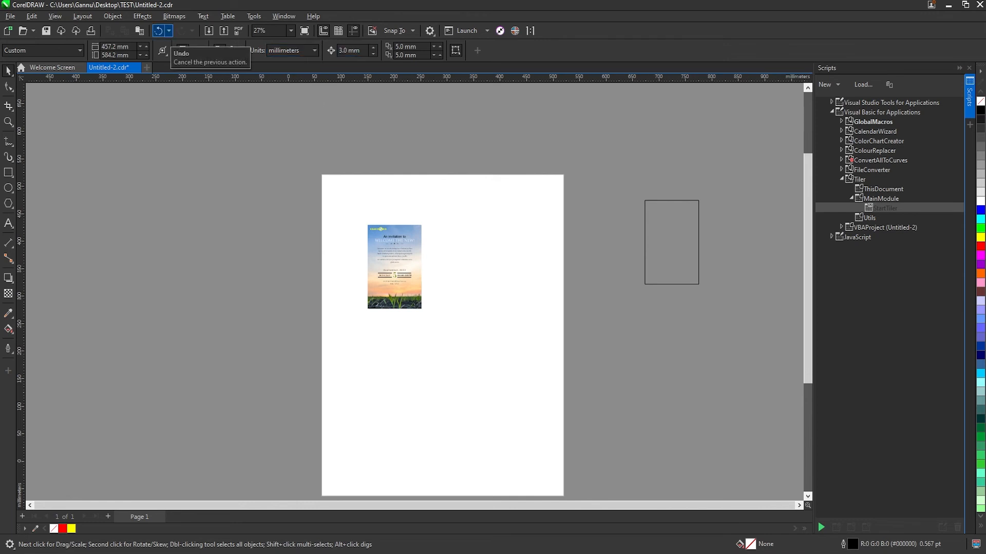
# Extend the edges of the invitation's background PowerClip frame outward by 3 mm on every side with the Shape tool
pyautogui.press('F10')
pyautogui.click(409, 229)
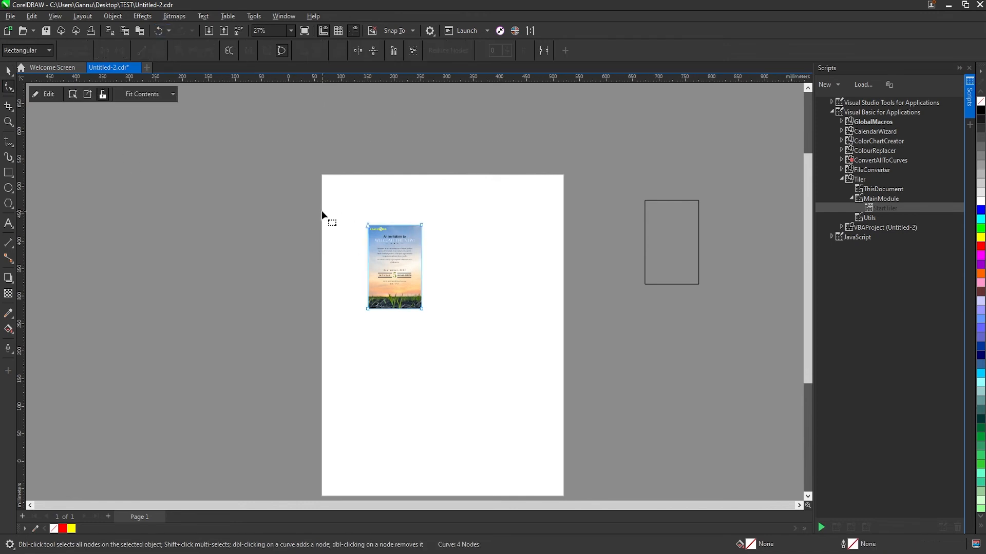
pyautogui.moveTo(452, 171); pyautogui.dragTo(406, 359)
pyautogui.press('Right')
pyautogui.moveTo(458, 330); pyautogui.dragTo(227, 229)
pyautogui.press('Down')
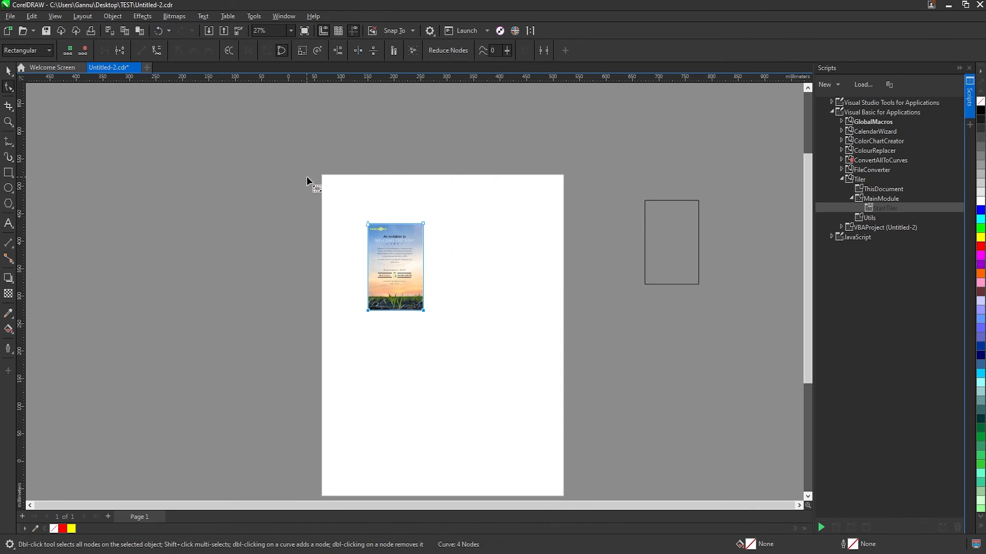
pyautogui.moveTo(307, 177); pyautogui.dragTo(387, 324)
pyautogui.press('Left')
pyautogui.press('space')
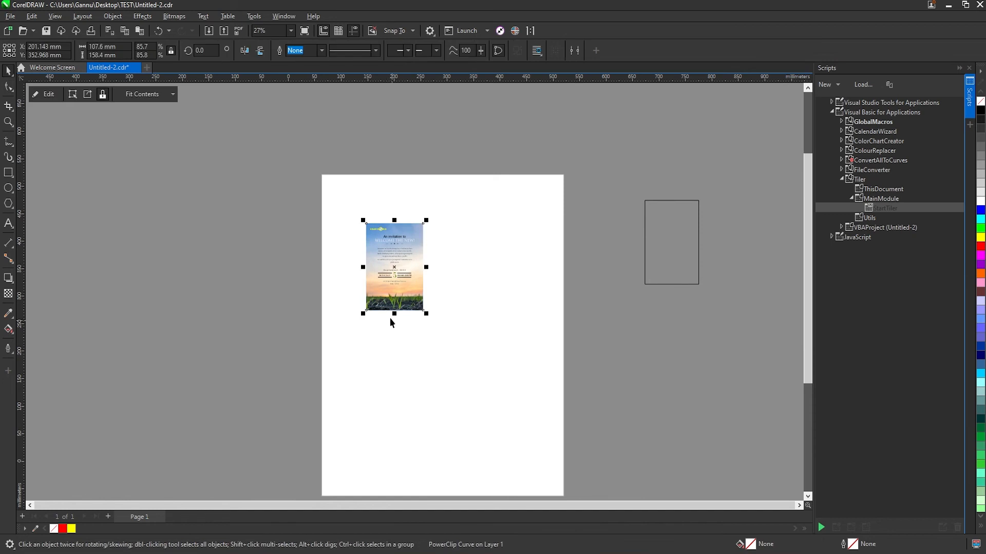
# Select and group all of the invitation's objects, including the extended background, and run the StartTiler macro
pyautogui.press('F2')
pyautogui.moveTo(350, 284); pyautogui.dragTo(465, 345)
pyautogui.scroll(-5, 458, 343)
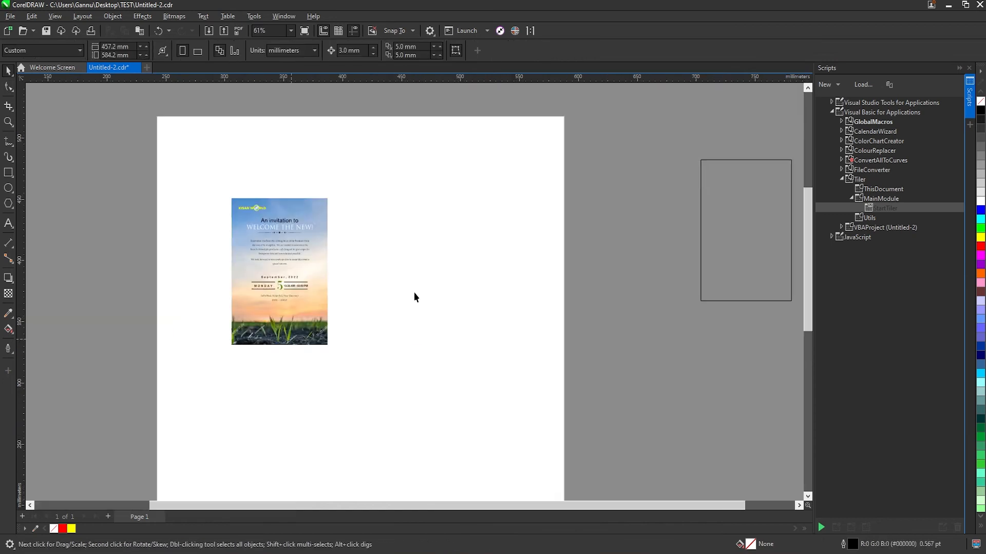
pyautogui.moveTo(564, 447); pyautogui.dragTo(651, 503)
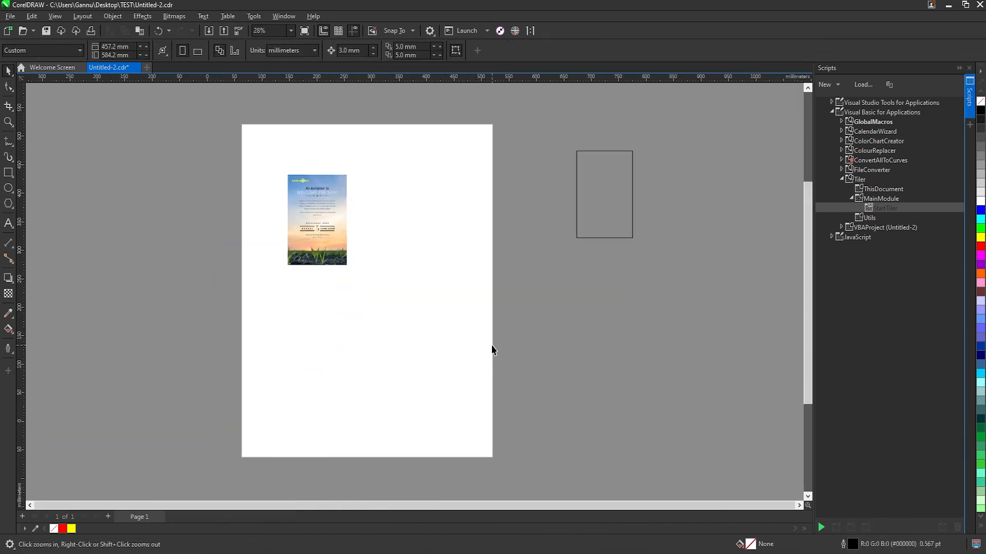
pyautogui.click(335, 232)
pyautogui.moveTo(389, 115); pyautogui.dragTo(209, 306)
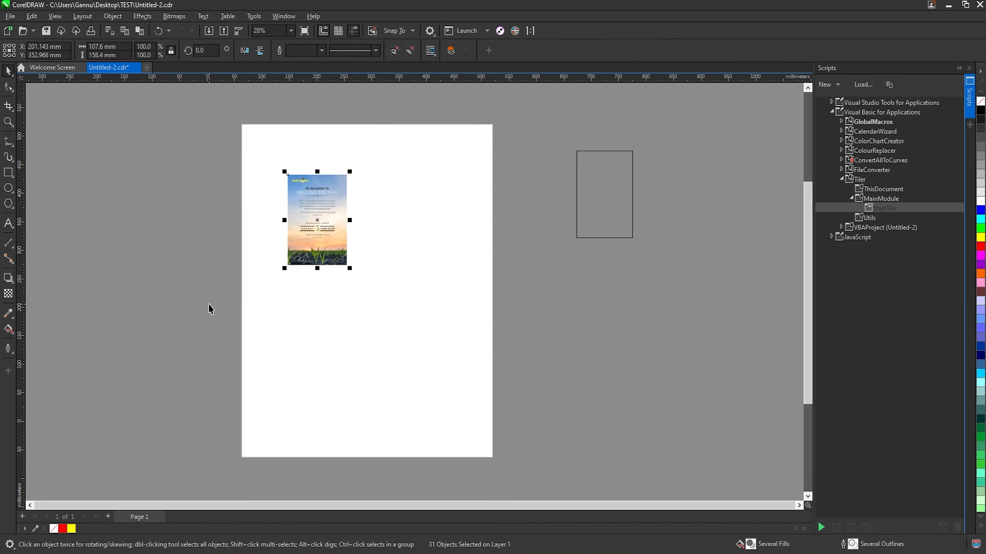
pyautogui.doubleClick(879, 209)
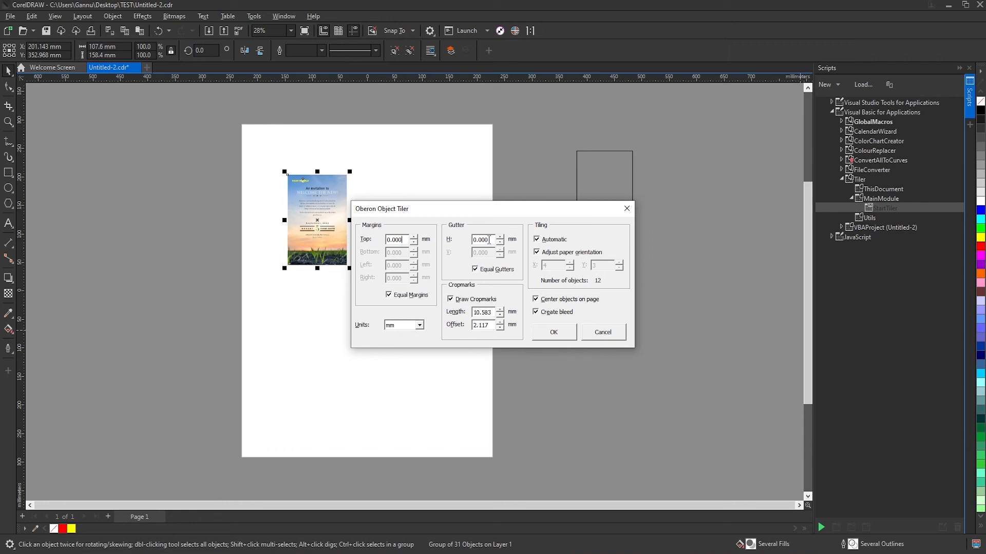
# Generate the tiled layout with zero gutter and a cropmark length and offset of 3 mm each
pyautogui.moveTo(491, 240); pyautogui.dragTo(334, 240)
pyautogui.moveTo(490, 314); pyautogui.dragTo(215, 294)
pyautogui.write('3')
pyautogui.press('Tab')
pyautogui.write('3.')
pyautogui.click(562, 334)
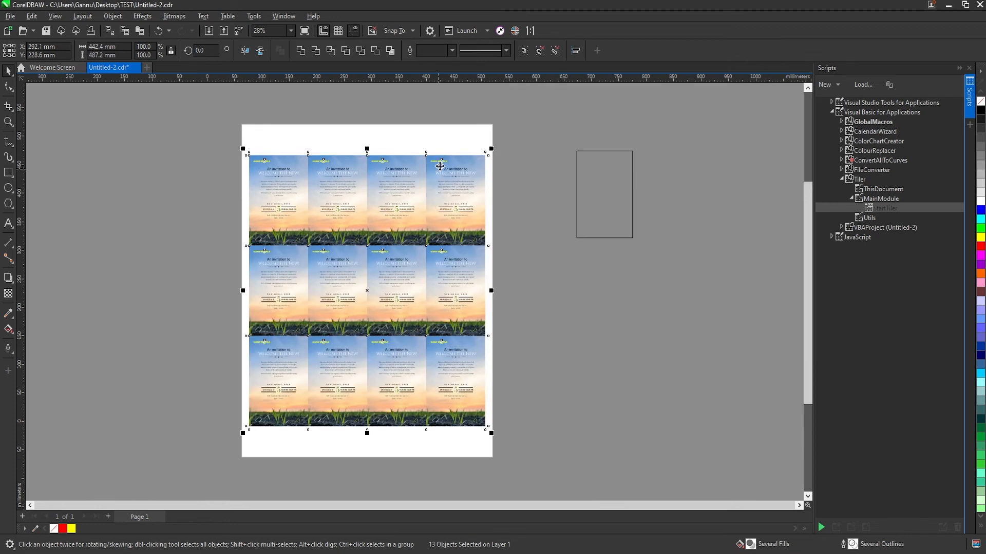
# Set the document units to inches and add a second page
pyautogui.click(586, 183)
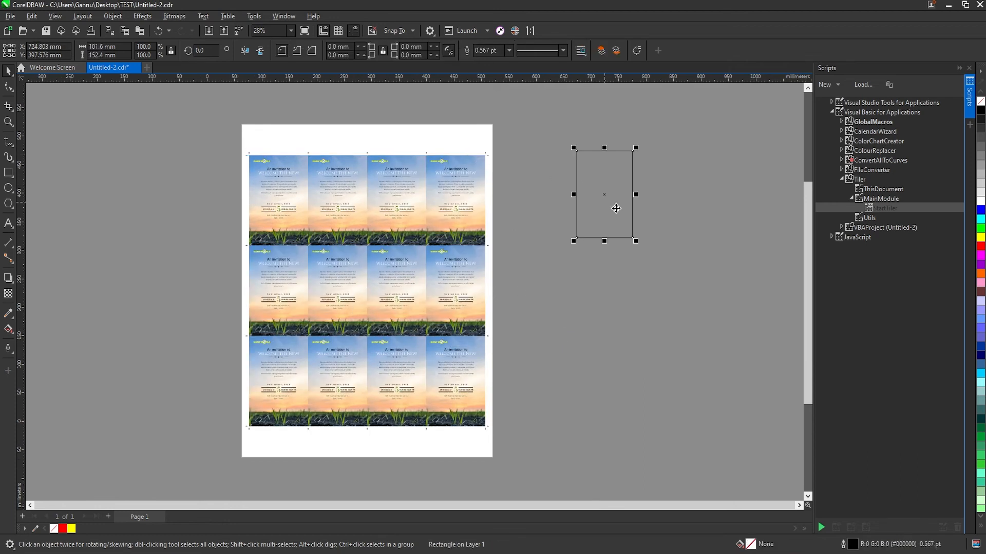
pyautogui.click(294, 51)
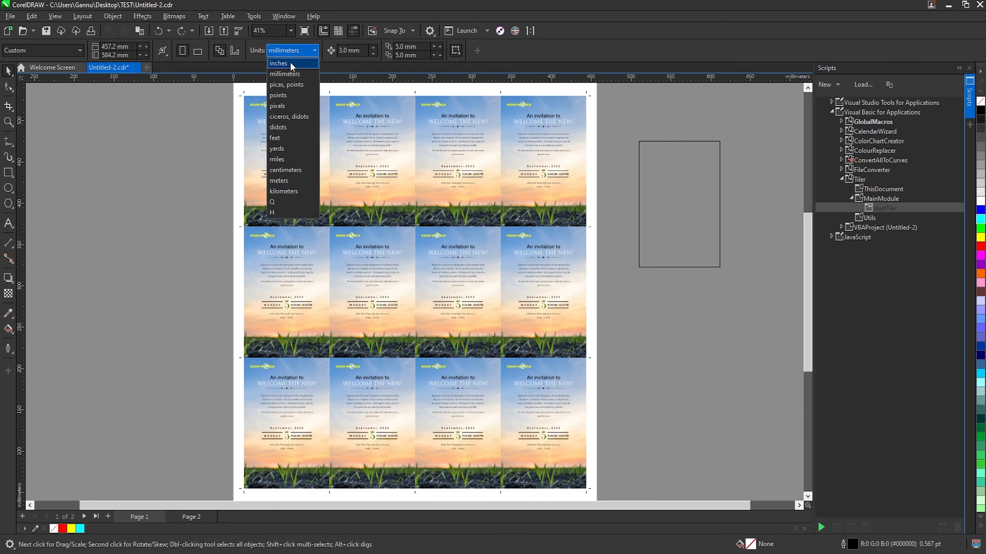
pyautogui.click(290, 63)
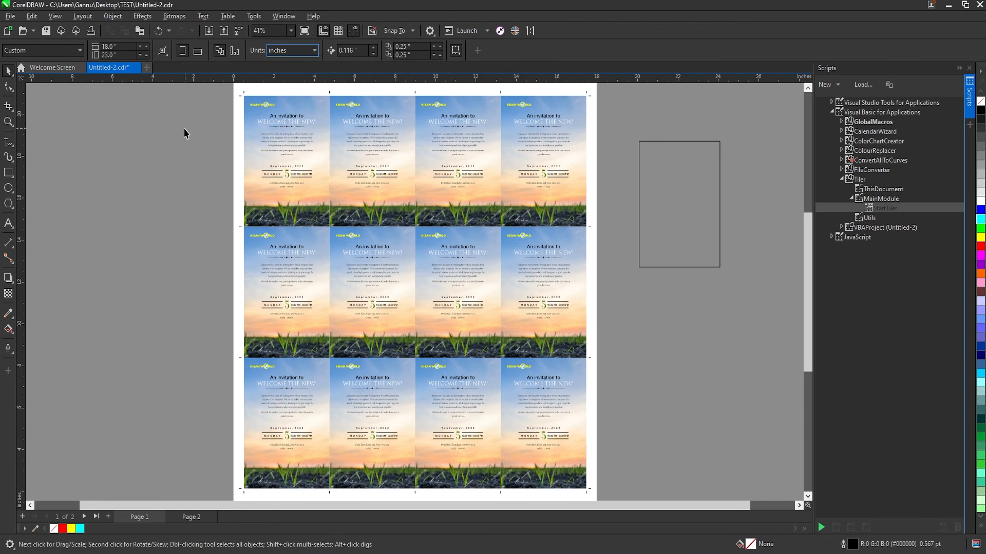
pyautogui.click(637, 177)
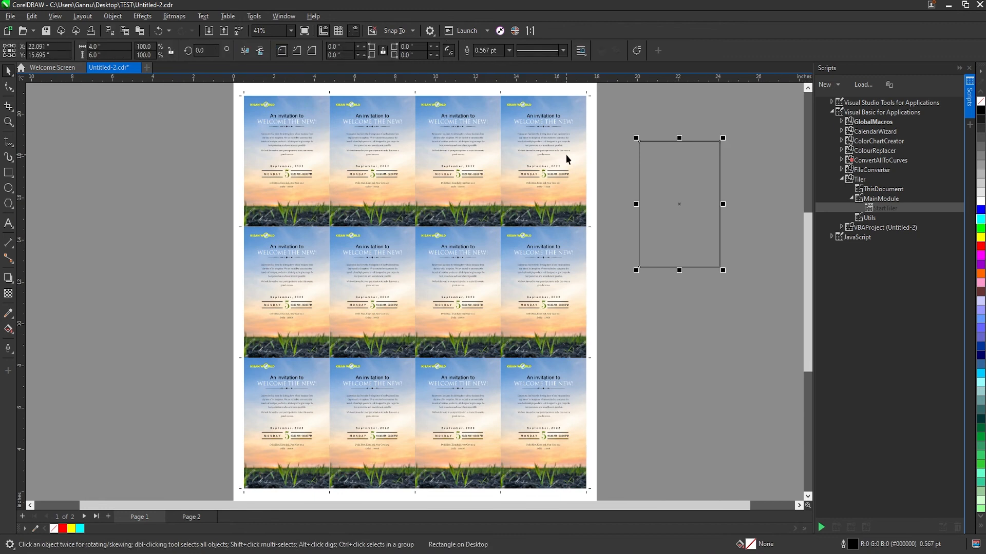
# Draw a square about 0.27 inch wide just above the crop mark between the first and second rows at the sheet's side edge
pyautogui.click(244, 94)
pyautogui.click(243, 93)
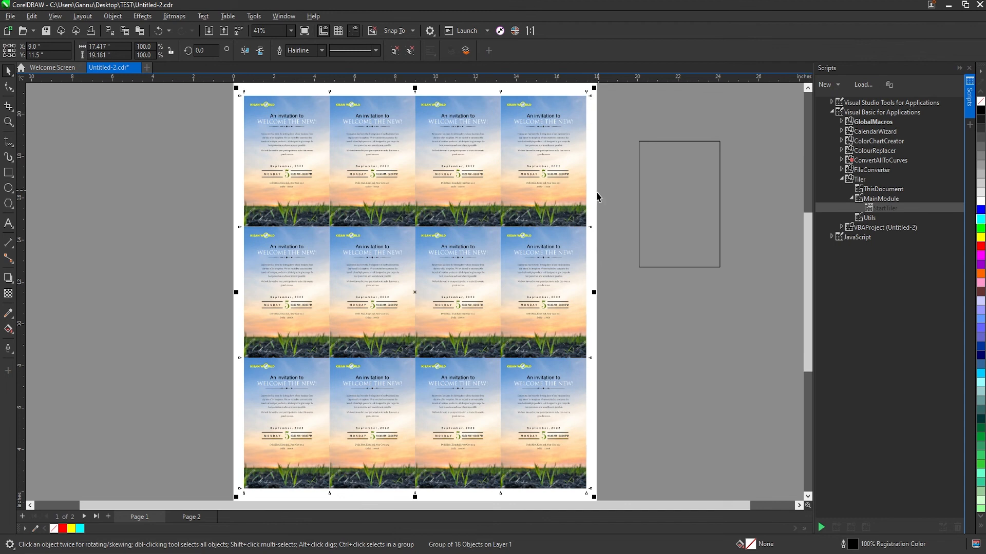
pyautogui.press('F2')
pyautogui.moveTo(472, 189); pyautogui.dragTo(649, 283)
pyautogui.click(8, 173)
pyautogui.moveTo(529, 206); pyautogui.dragTo(556, 231)
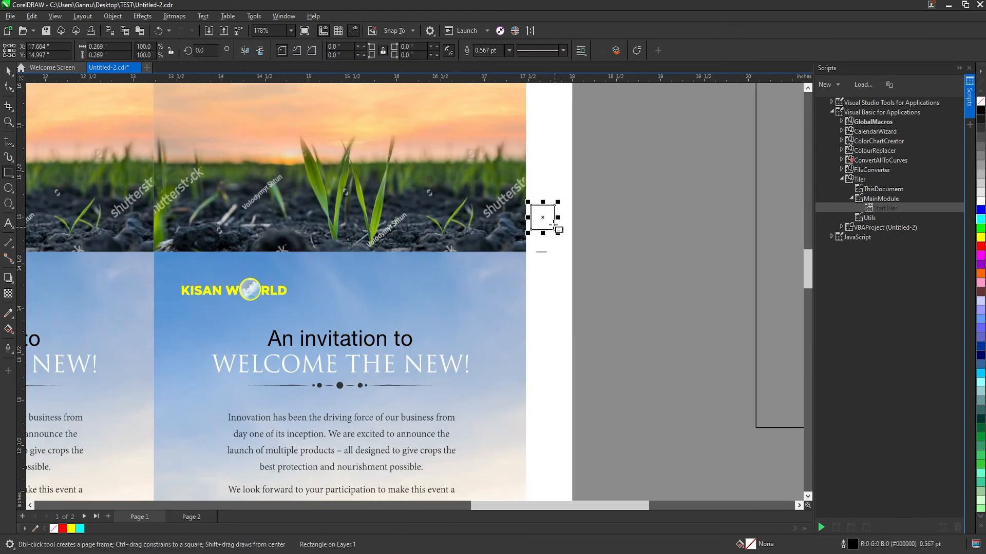
pyautogui.press('space')
pyautogui.press('Escape')
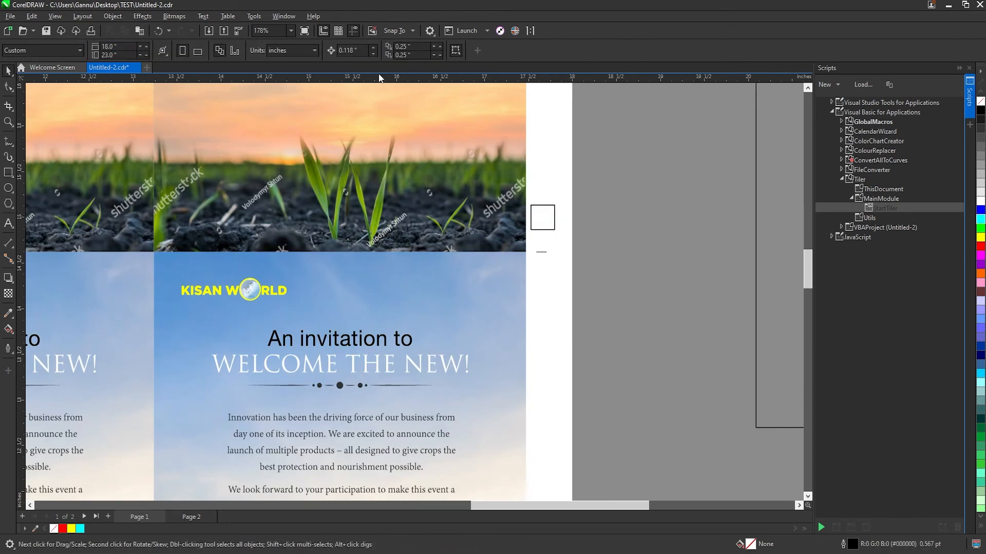
# Set the document units to millimeters and resize the small square to 3 mm
pyautogui.click(295, 51)
pyautogui.click(296, 75)
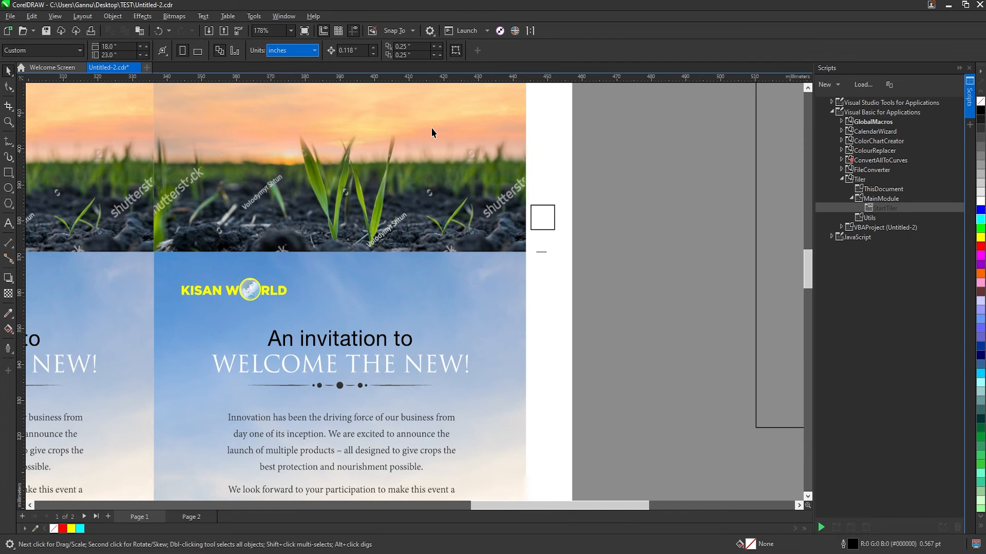
pyautogui.click(539, 221)
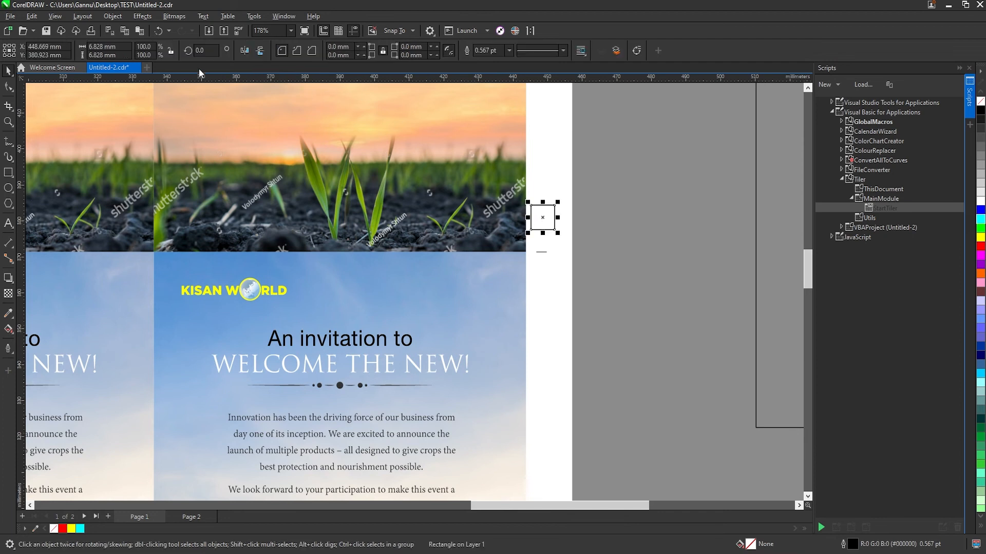
pyautogui.click(106, 55)
pyautogui.write('3')
pyautogui.press('Return')
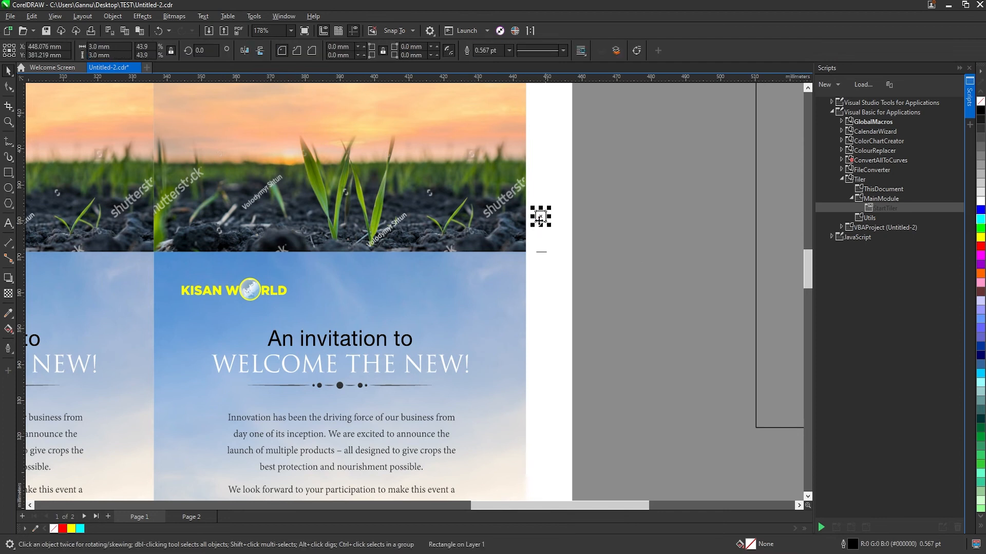
# Stack two 3 mm squares against the tiles' outer edge at the crop mark to check the bleed, and remove them
pyautogui.moveTo(539, 220); pyautogui.dragTo(530, 252)
pyautogui.rightClick(507, 246)
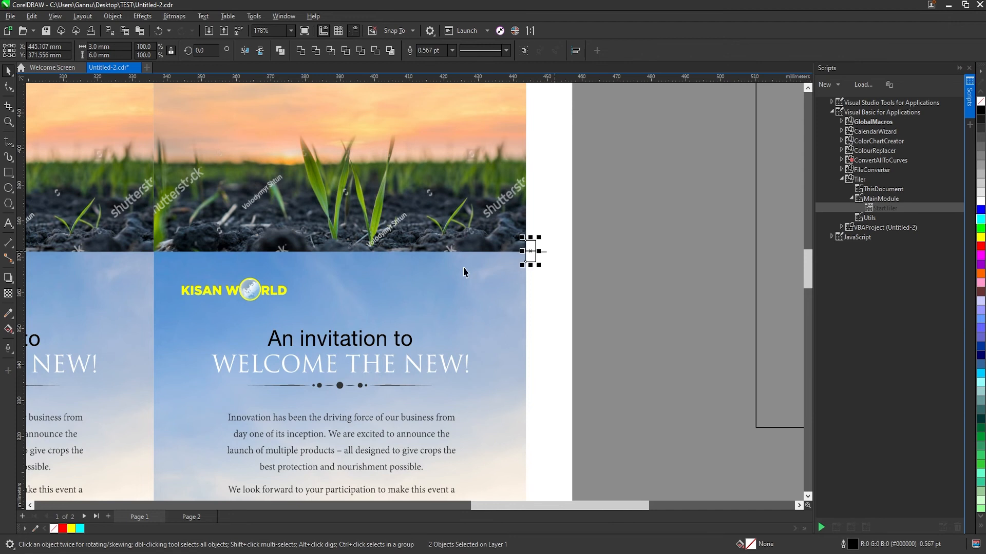
pyautogui.press('Escape')
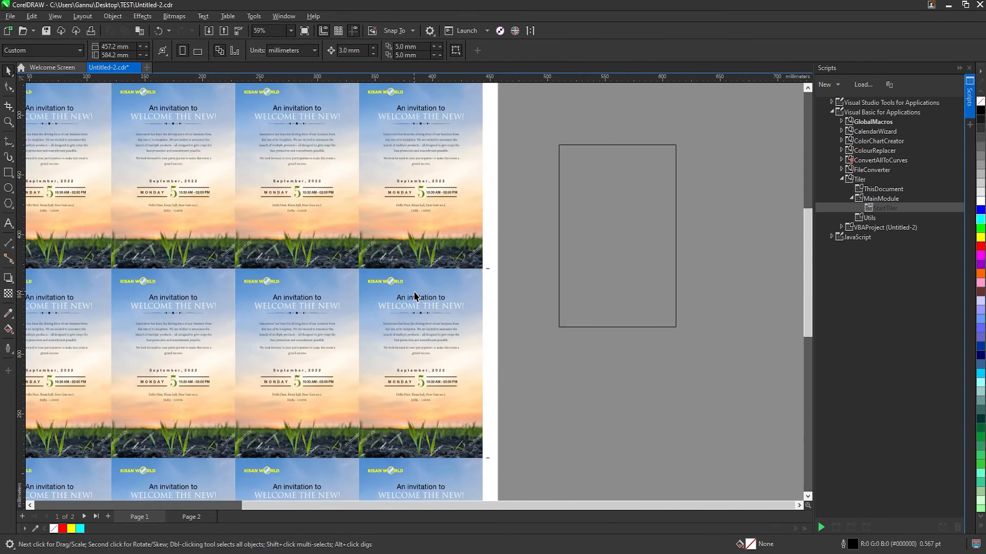
# Move the blank rectangle onto page 2 near the sheet's upper-left corner and run the StartTiler macro on it
pyautogui.scroll(-2, 414, 293)
pyautogui.click(500, 262)
pyautogui.press('pagedown')
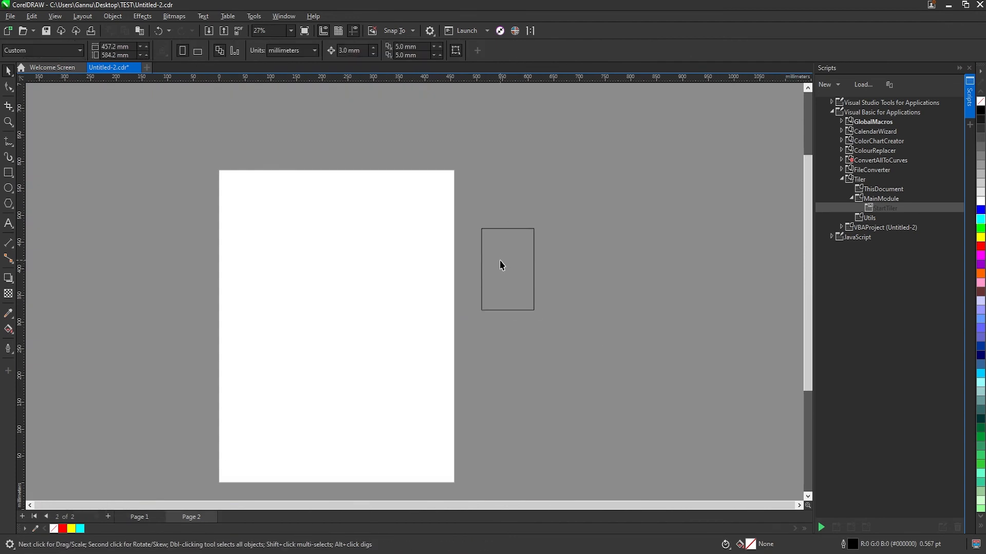
pyautogui.click(501, 264)
pyautogui.moveTo(502, 259); pyautogui.dragTo(256, 218)
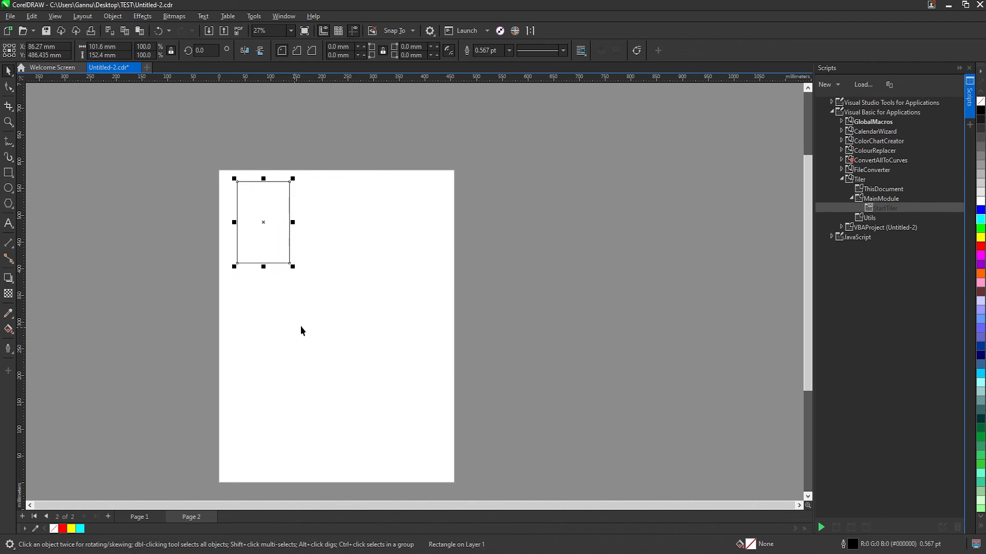
pyautogui.doubleClick(873, 207)
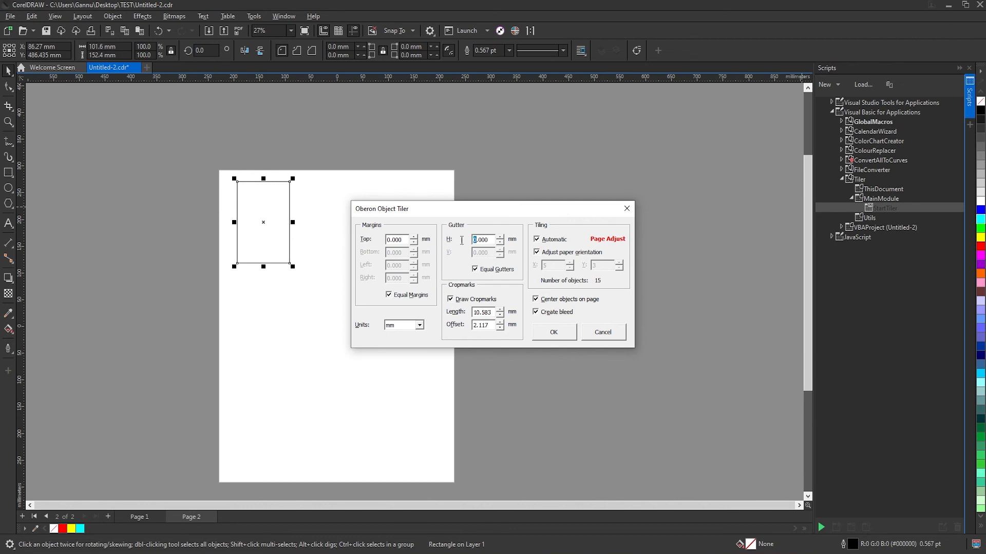
# Tile the rectangle across page 2 with a 6 mm gutter and crop marks of 3 mm length and 3 mm offset
pyautogui.write('6')
pyautogui.doubleClick(494, 311)
pyautogui.write('3')
pyautogui.press('Tab')
pyautogui.write('3')
pyautogui.press('Tab')
pyautogui.click(560, 332)
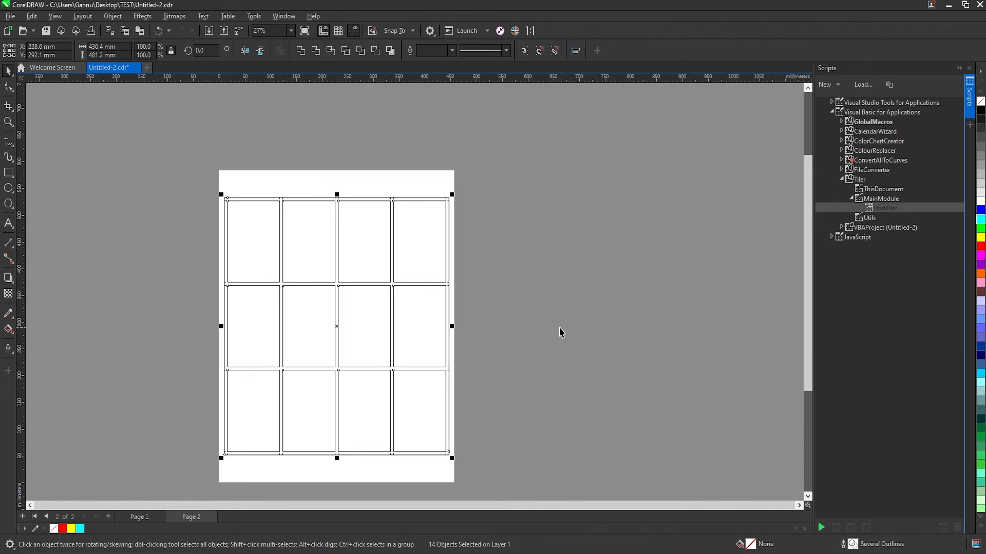
# Delete the large rectangle surrounding page 2's layout and move the grouped tiles and crop marks off the page
pyautogui.click(419, 190)
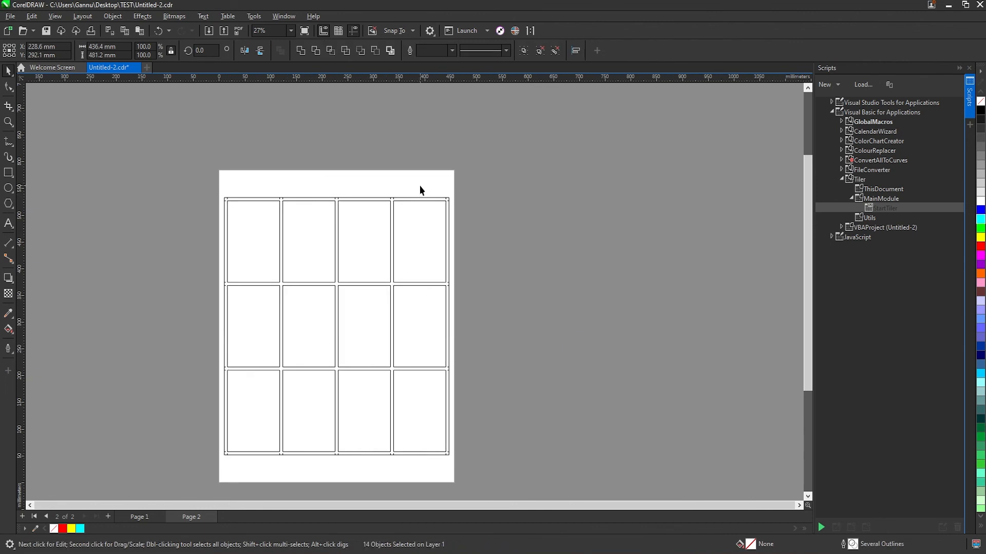
pyautogui.click(421, 198)
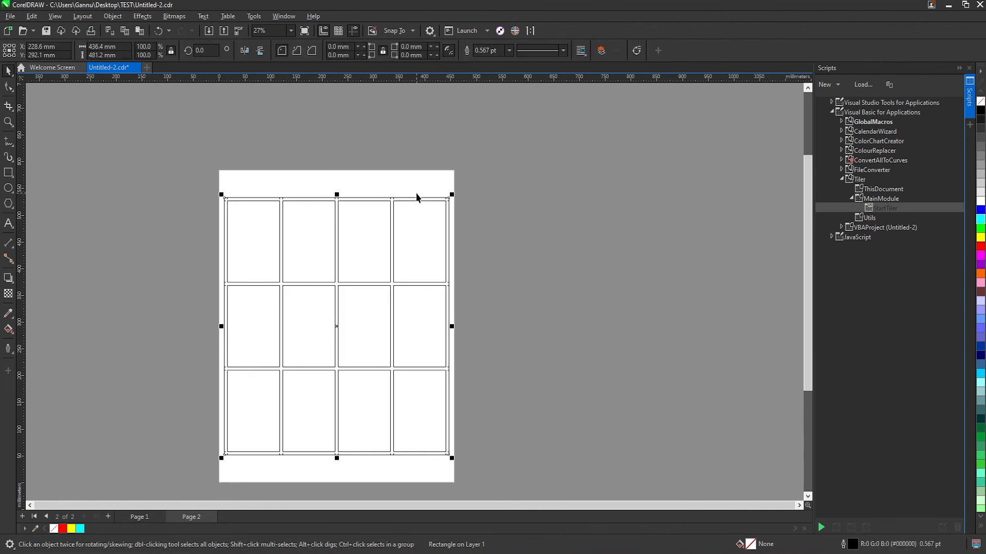
pyautogui.click(417, 194)
pyautogui.click(417, 198)
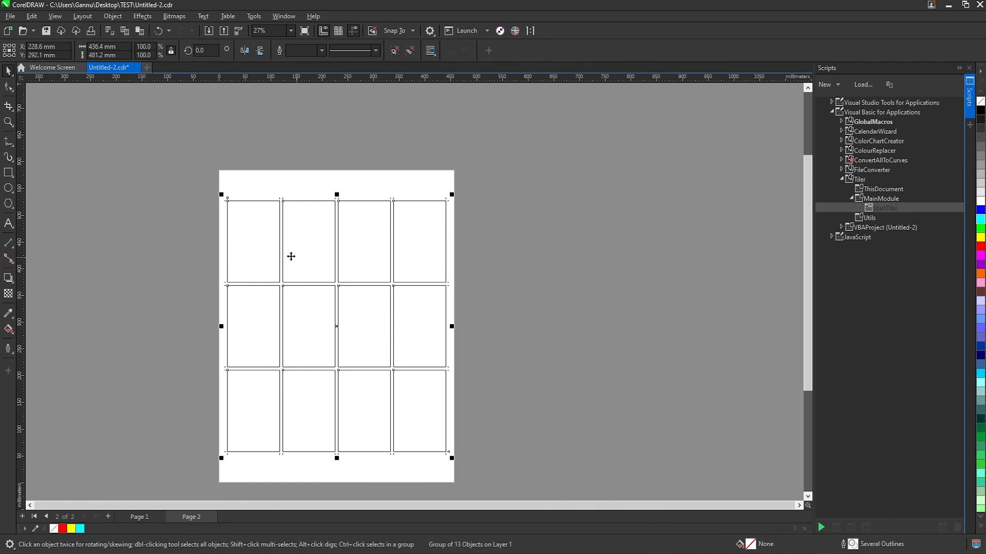
pyautogui.moveTo(291, 256); pyautogui.dragTo(547, 224)
pyautogui.click(547, 224)
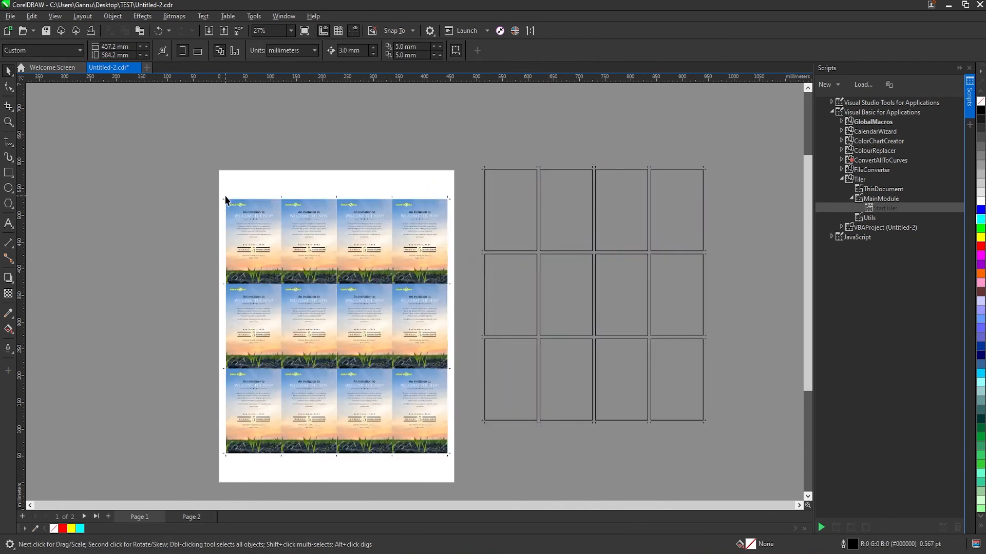
# Remove the old crop marks from page 1 and centre the grouped rectangles with their crop marks on that page
pyautogui.moveTo(225, 196); pyautogui.dragTo(159, 163)
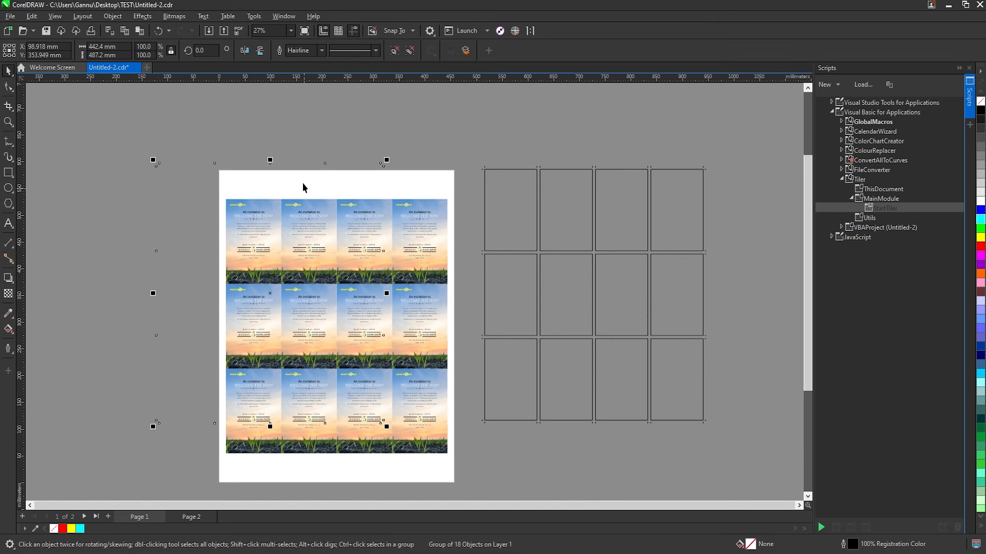
pyautogui.click(334, 186)
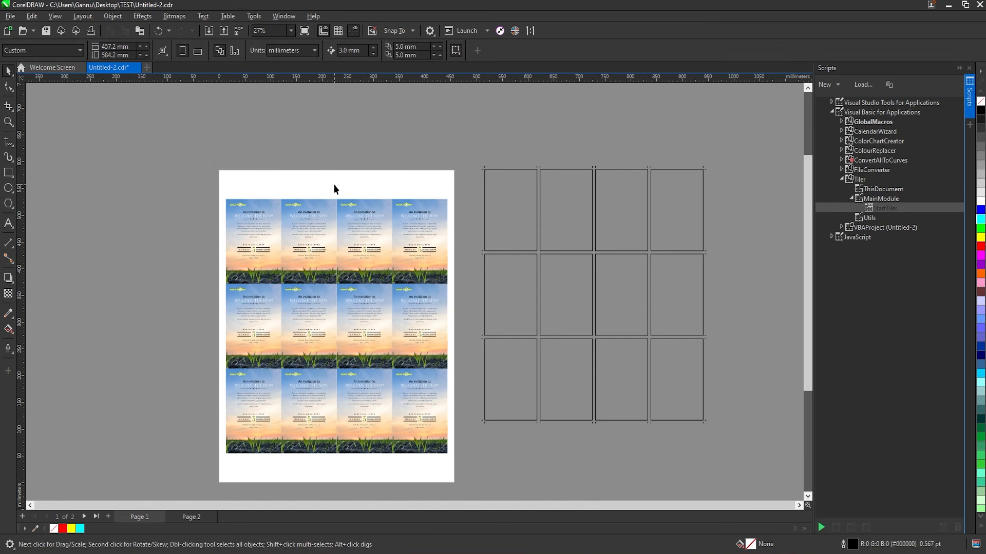
pyautogui.click(499, 190)
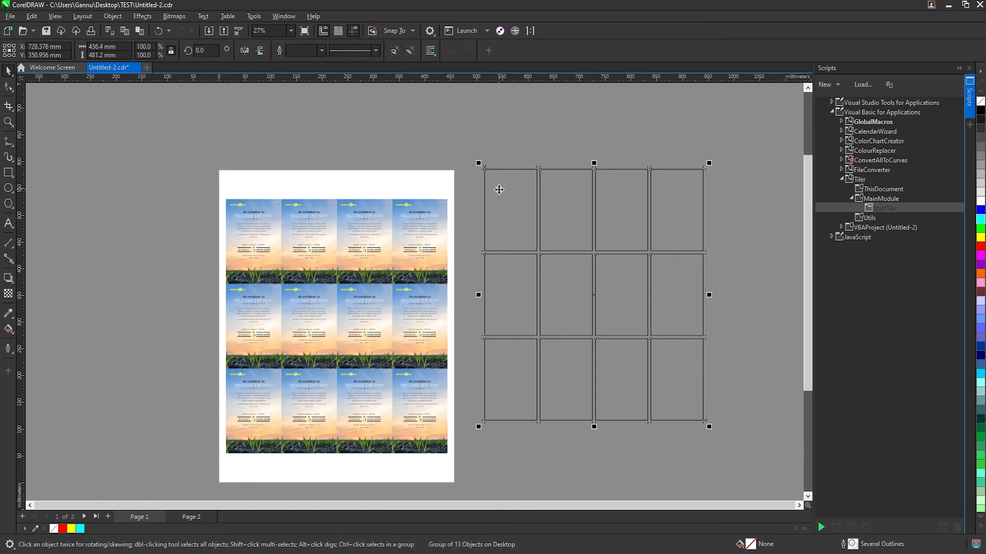
pyautogui.press('p')
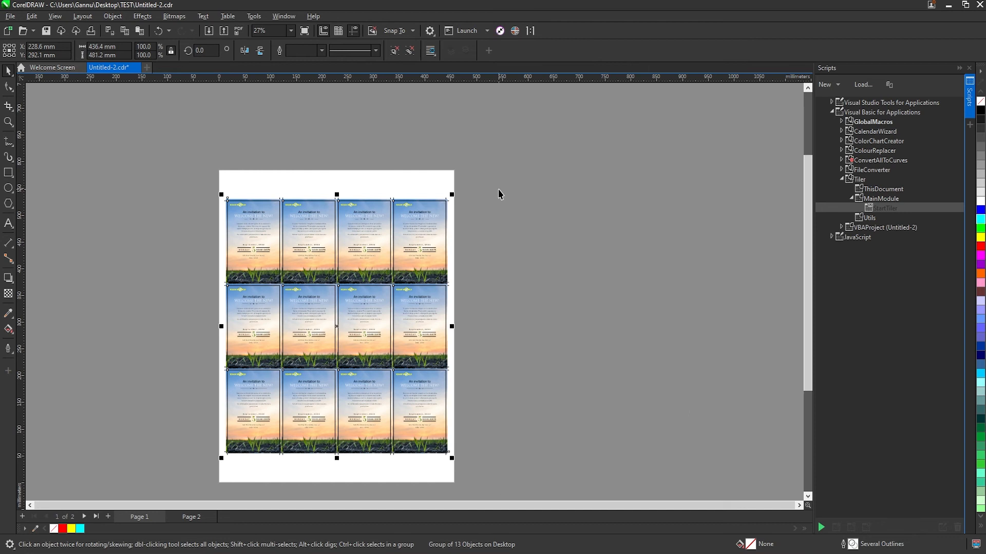
# Send the group of rectangles and crop marks behind the invitation tiles on page 1
pyautogui.click(514, 212)
pyautogui.click(420, 222)
pyautogui.keyDown('alt'); pyautogui.click(421, 222); pyautogui.keyUp('alt')
pyautogui.click(506, 217)
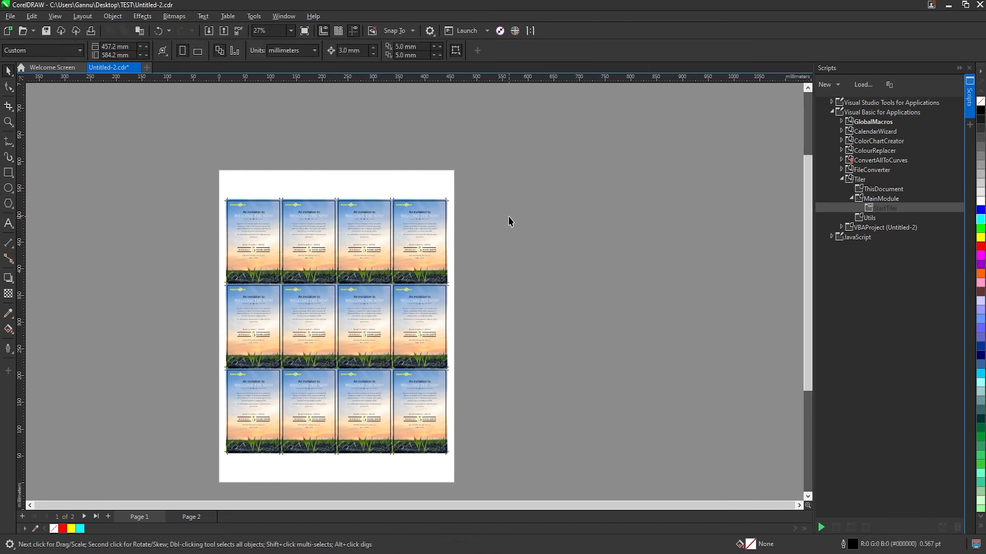
pyautogui.hotkey('ctrl', 'a')
pyautogui.click(456, 216)
pyautogui.click(444, 205)
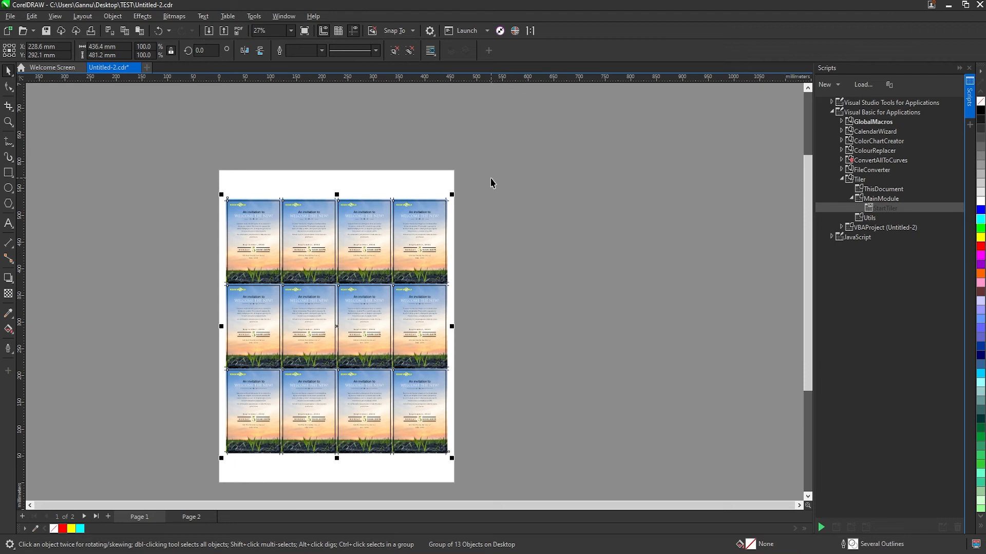
pyautogui.hotkey('ctrl', 'u')
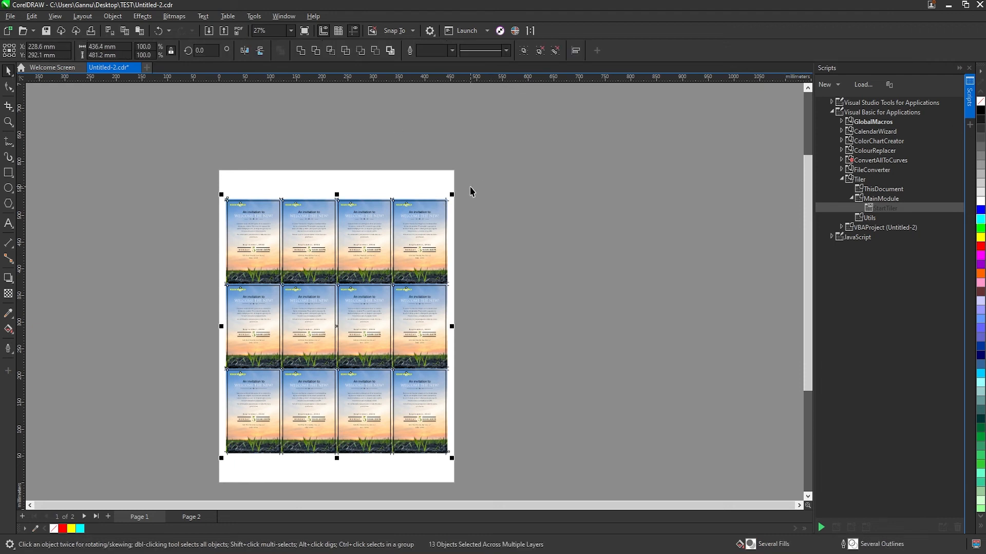
pyautogui.click(469, 176)
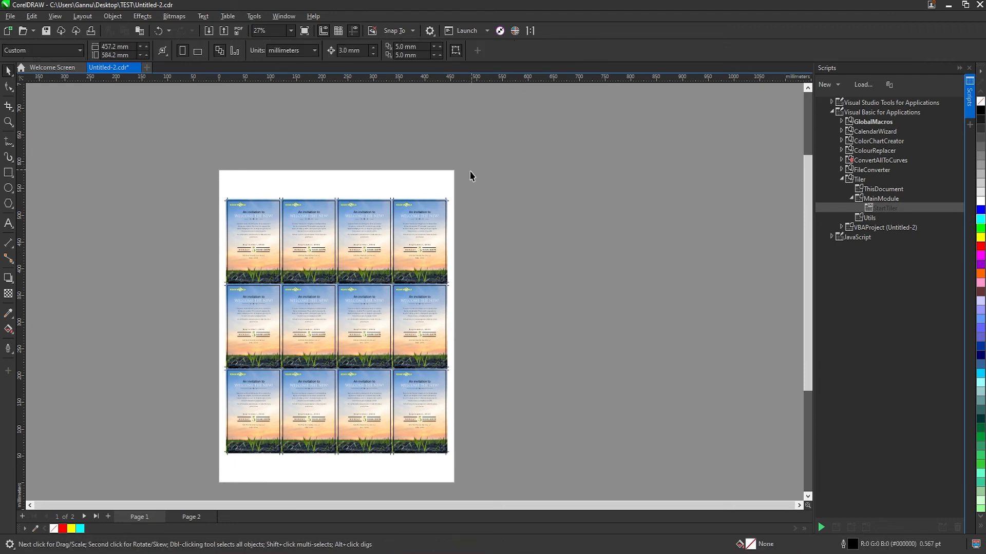
pyautogui.click(446, 205)
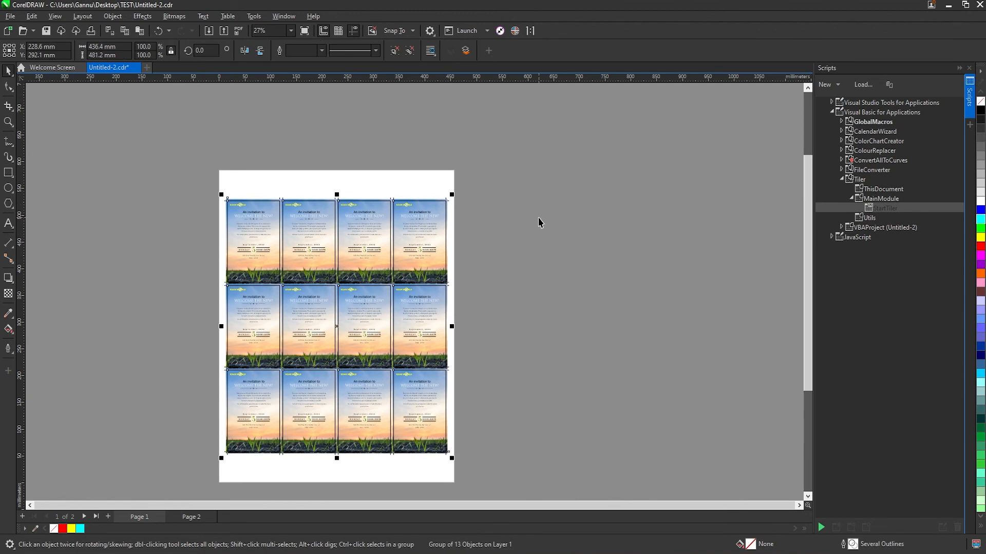
pyautogui.hotkey('shift', 'pagedown')
# Examine the new crop marks at the sheet's corner, between the top-row tiles and along the side edge
pyautogui.press('z')
pyautogui.moveTo(211, 187); pyautogui.dragTo(276, 222)
pyautogui.press('space')
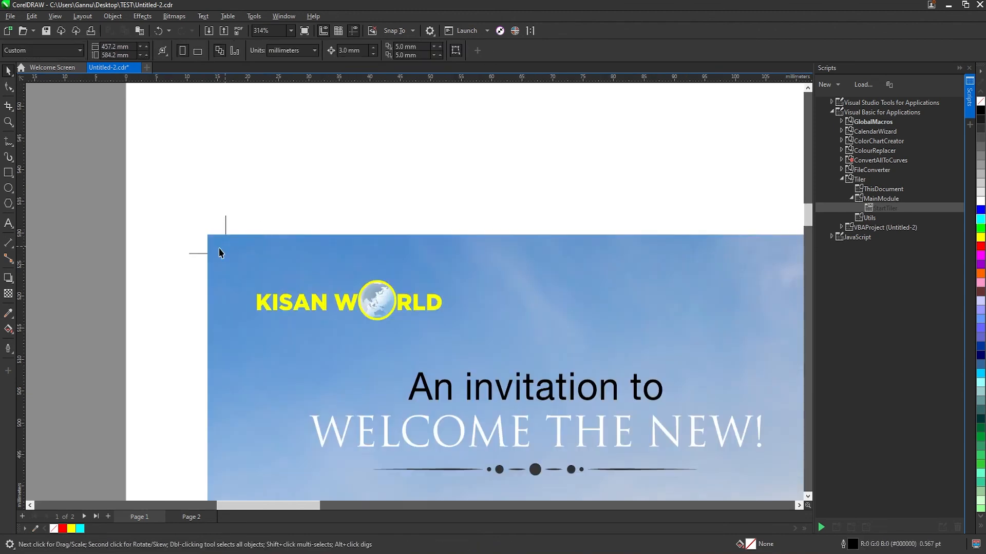
pyautogui.press('F4')
pyautogui.press('F2')
pyautogui.moveTo(325, 89); pyautogui.dragTo(367, 129)
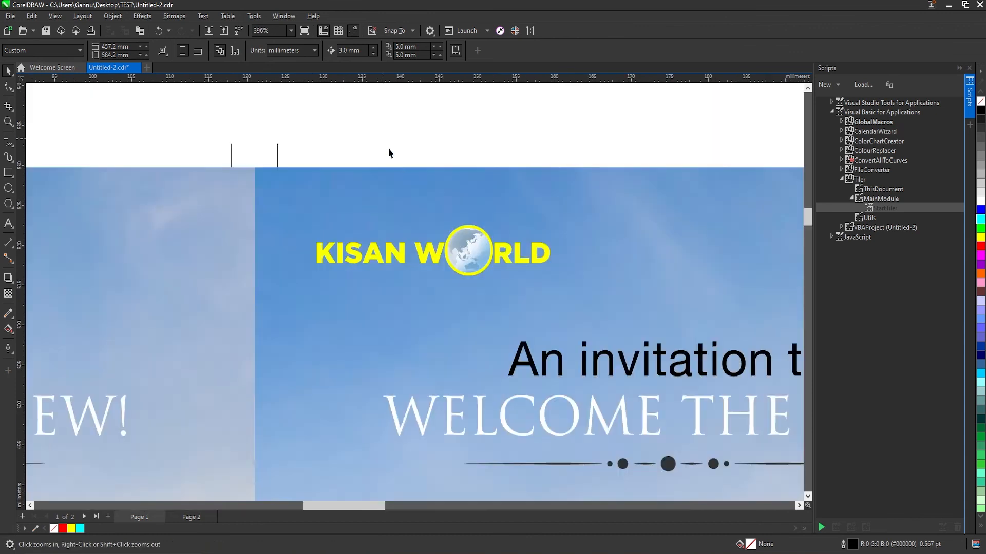
pyautogui.press('F4')
pyautogui.moveTo(590, 211); pyautogui.dragTo(579, 243)
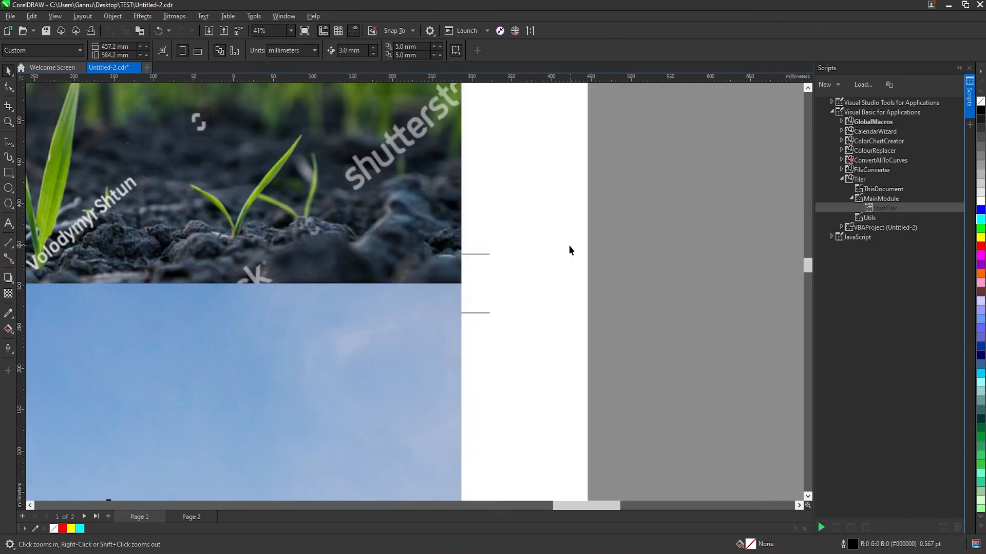
pyautogui.press('F4')
pyautogui.moveTo(568, 344); pyautogui.dragTo(624, 383)
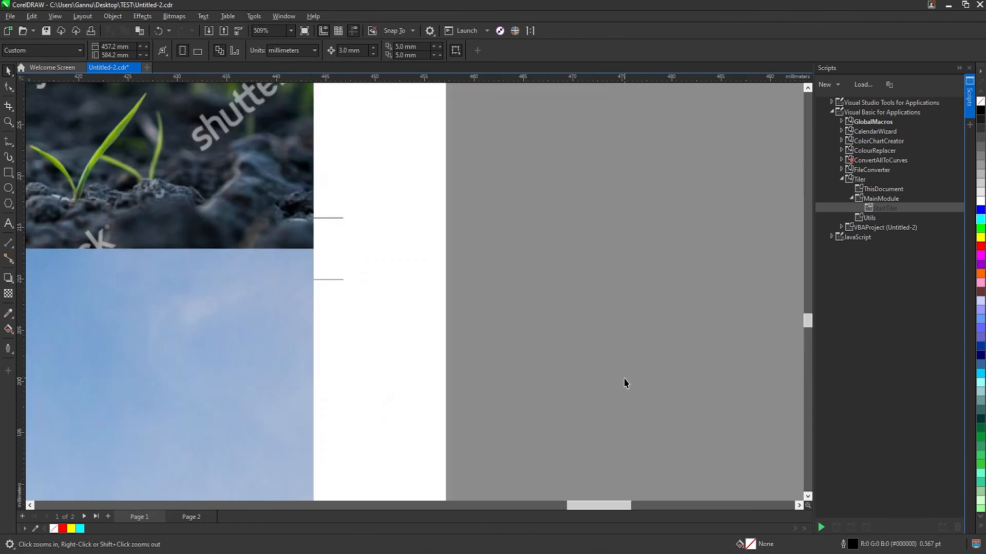
pyautogui.press('F4')
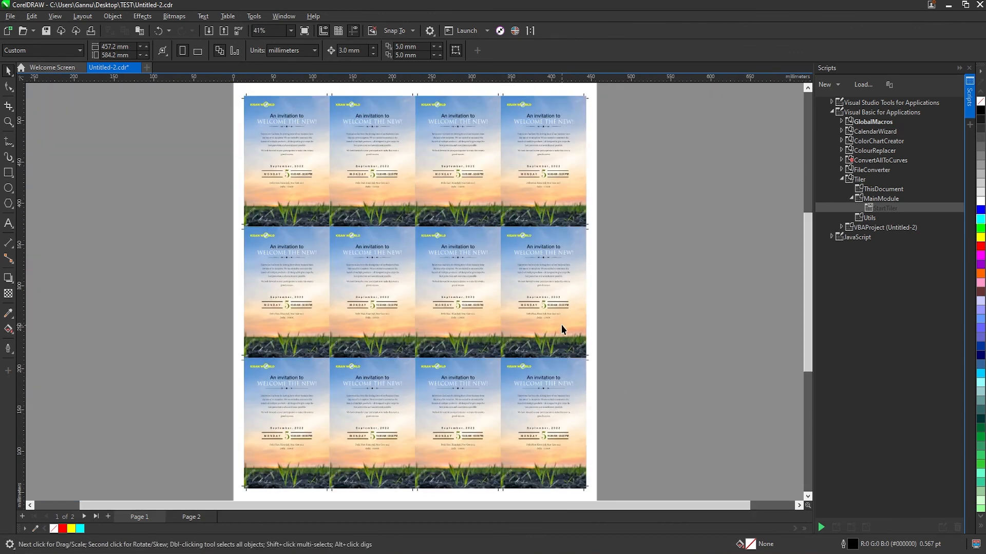
pyautogui.click(307, 104)
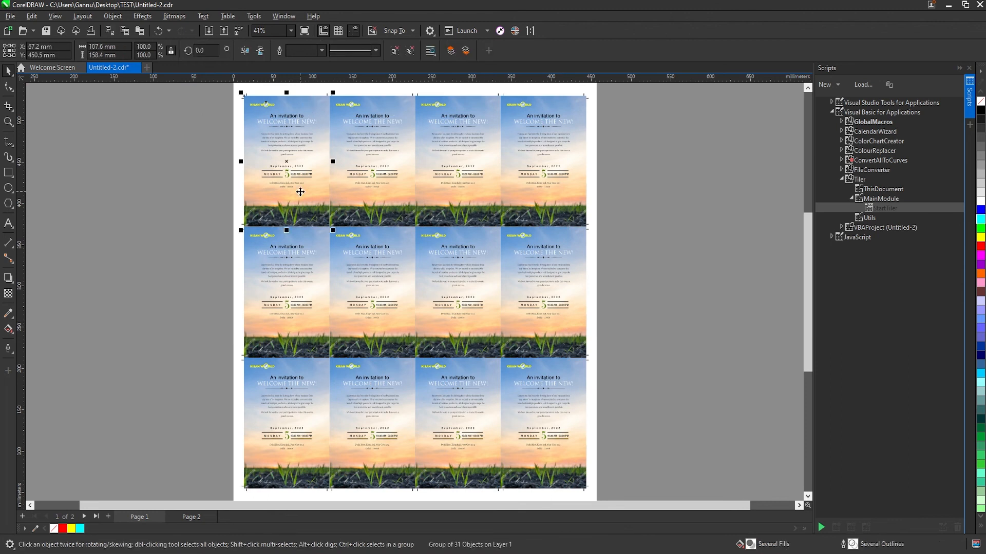
pyautogui.click(250, 95)
pyautogui.click(246, 94)
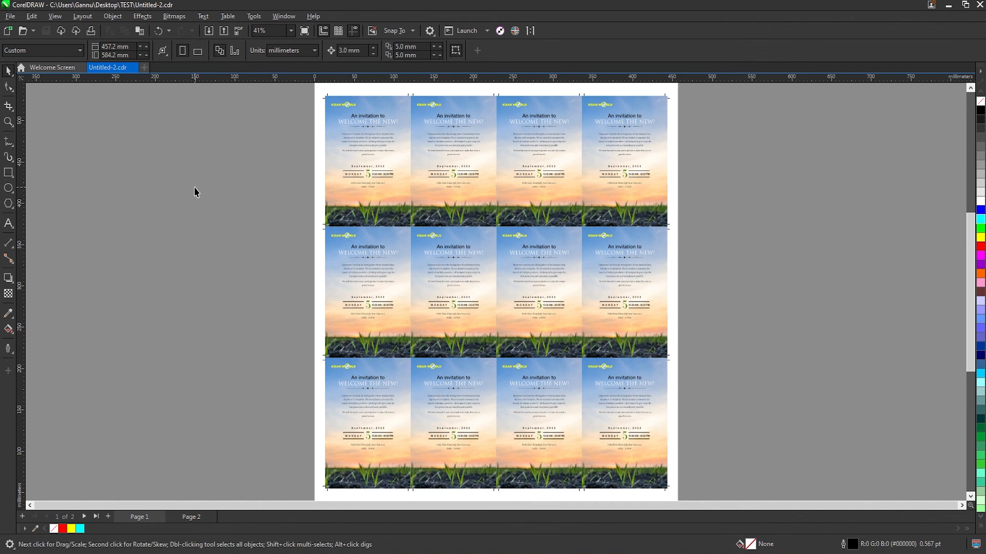
# Switch the document units to inches and set the page width to 36 inches
pyautogui.scroll(-2, 495, 291)
pyautogui.scroll(-4, 483, 305)
pyautogui.press('F2')
pyautogui.moveTo(374, 187); pyautogui.dragTo(825, 498)
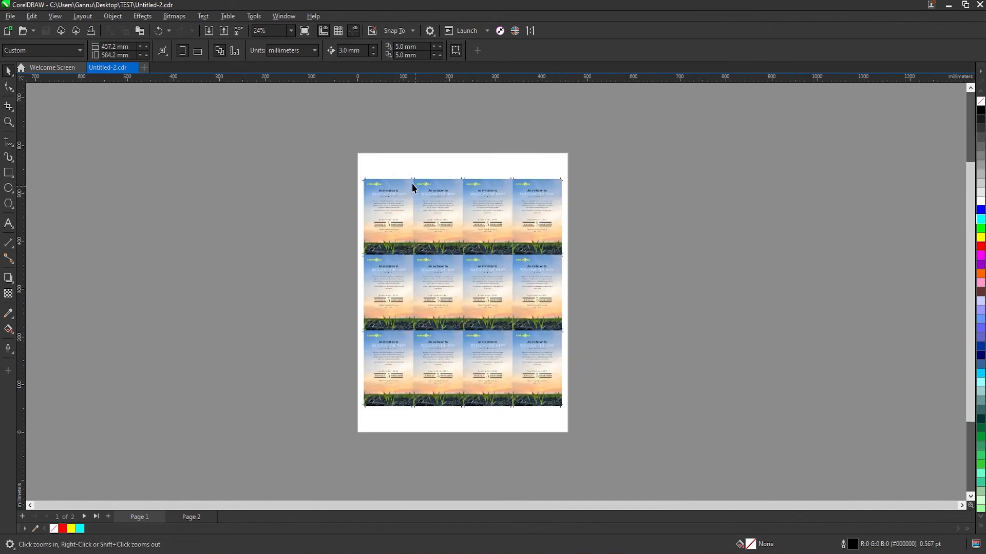
pyautogui.click(286, 52)
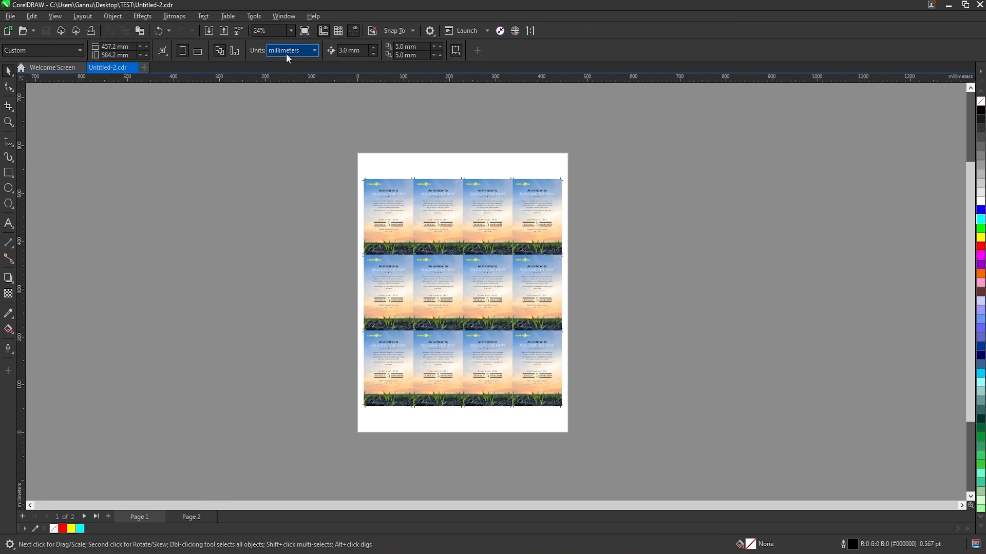
pyautogui.click(281, 63)
pyautogui.click(116, 47)
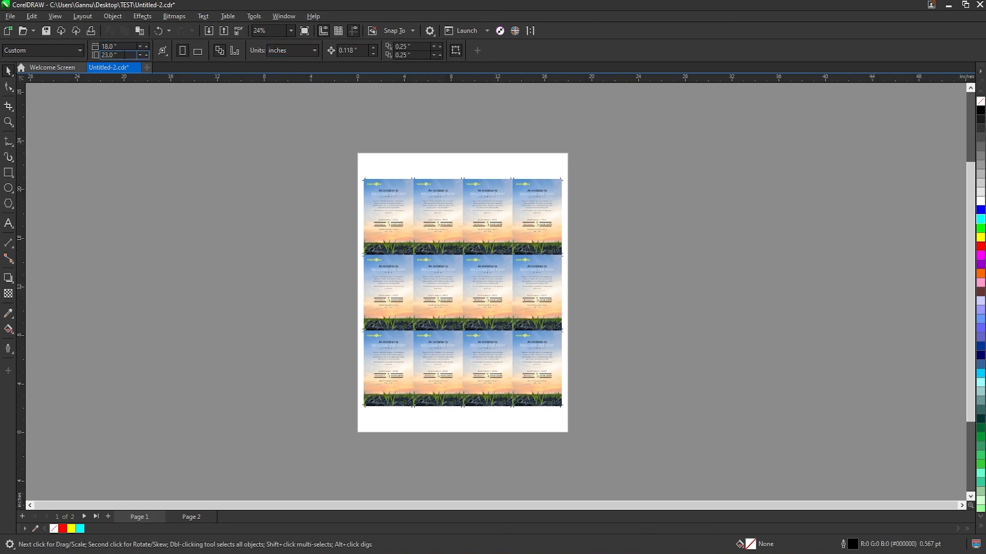
pyautogui.moveTo(120, 47); pyautogui.dragTo(2, 34)
pyautogui.write('36')
pyautogui.press('Return')
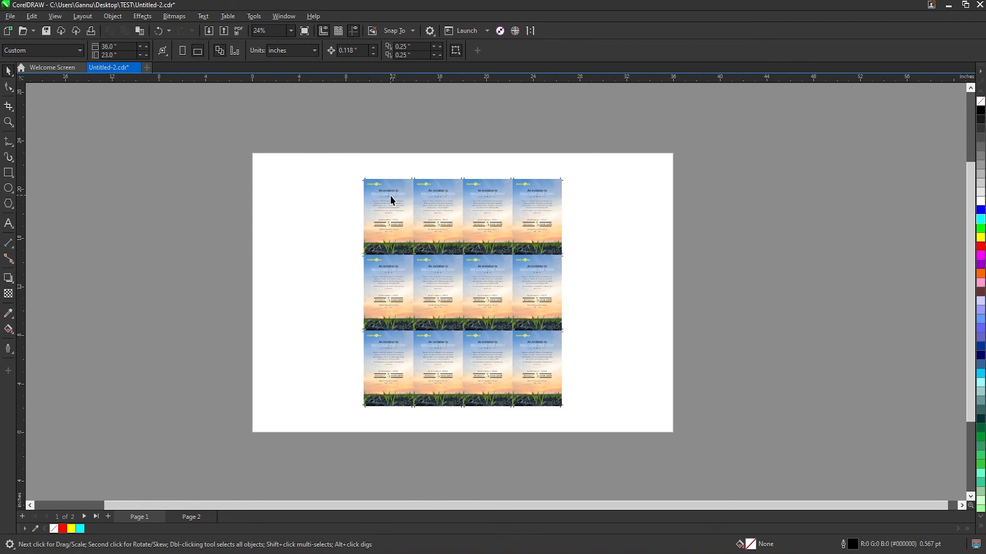
# Delete everything on page 1 except the first invitation tile, and select that tile
pyautogui.hotkey('ctrl', 'a')
pyautogui.keyDown('shift'); pyautogui.click(389, 183); pyautogui.keyUp('shift')
pyautogui.press('Delete')
pyautogui.click(391, 191)
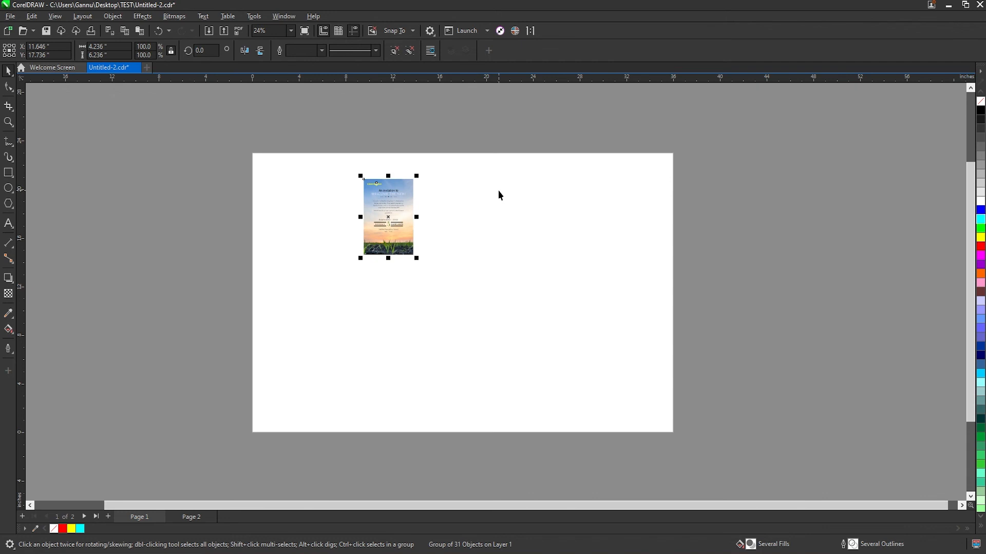
# Tile the invitation across the 36 x 23 inch page with StartTiler in millimetres, using 3 mm crop mark length and offset
pyautogui.hotkey('alt', 'shift', 'F11')
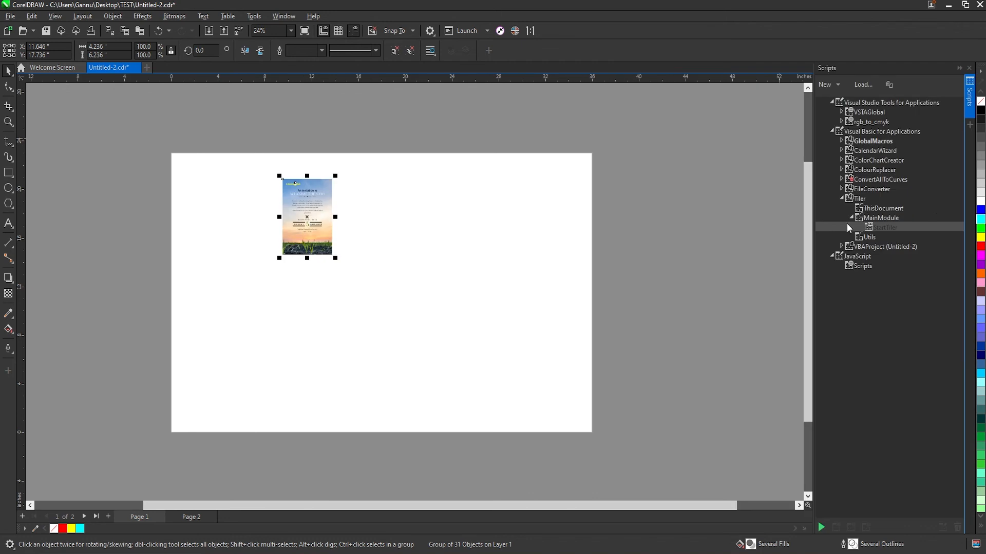
pyautogui.doubleClick(881, 229)
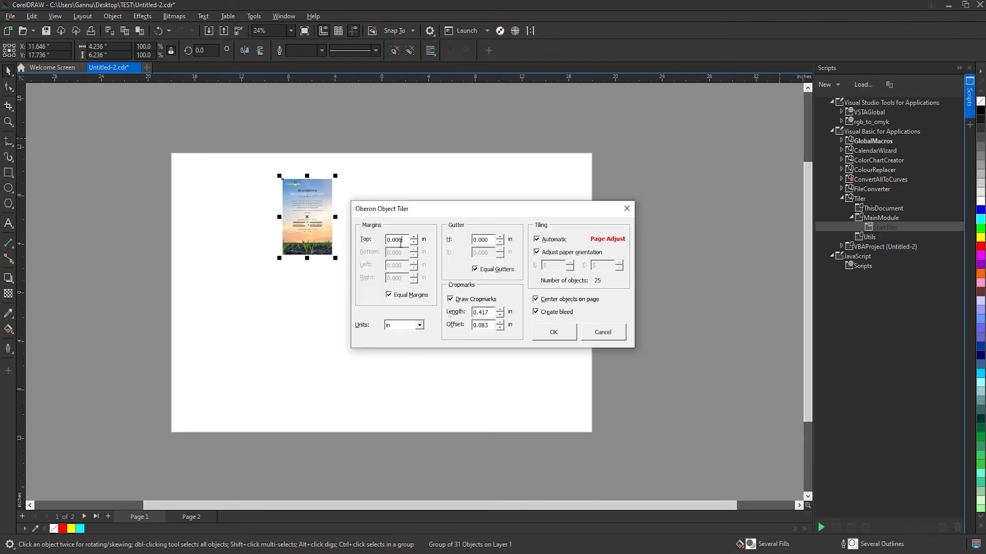
pyautogui.click(414, 326)
pyautogui.click(412, 342)
pyautogui.moveTo(478, 238); pyautogui.dragTo(380, 240)
pyautogui.moveTo(491, 311); pyautogui.dragTo(157, 282)
pyautogui.write('3')
pyautogui.press('Tab')
pyautogui.write('3')
pyautogui.click(552, 334)
pyautogui.click(549, 333)
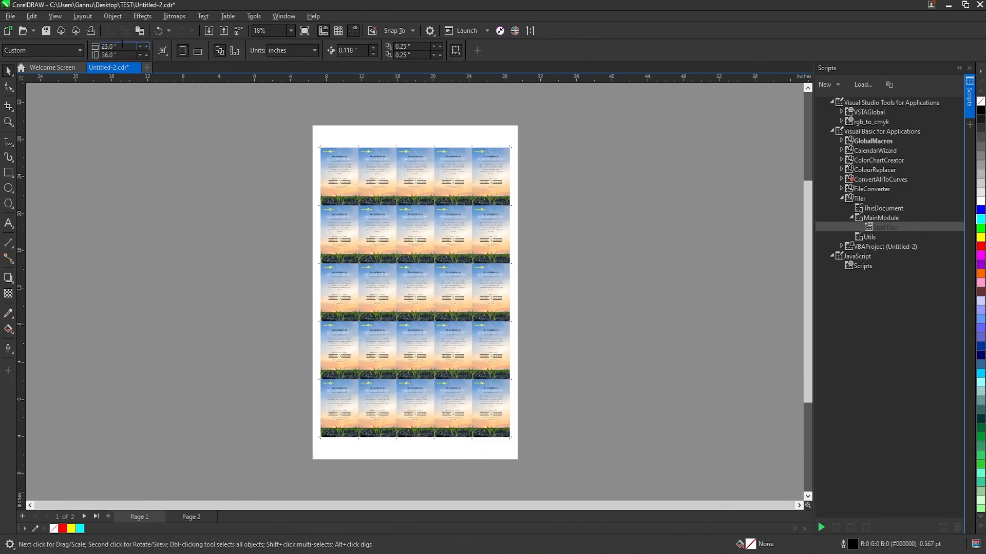
# Delete all the tiled copies and crop marks, keeping only the first invitation on the page
pyautogui.moveTo(352, 165); pyautogui.dragTo(486, 325)
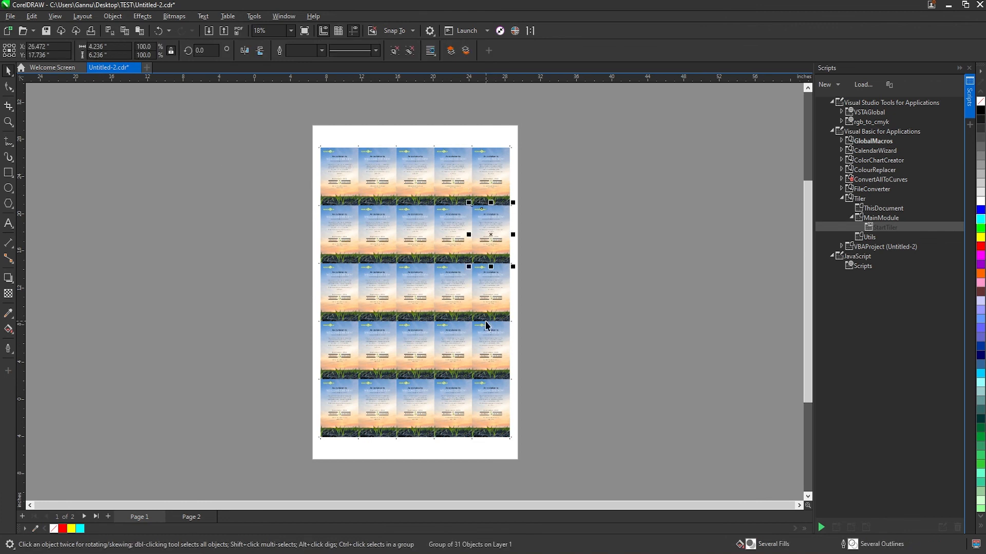
pyautogui.click(583, 370)
pyautogui.hotkey('ctrl', 'a')
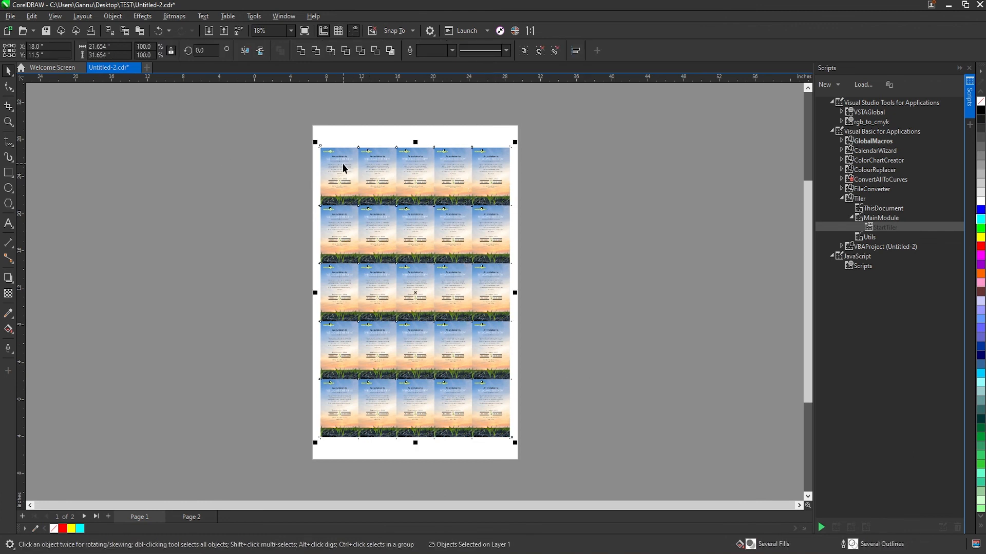
pyautogui.press('Delete')
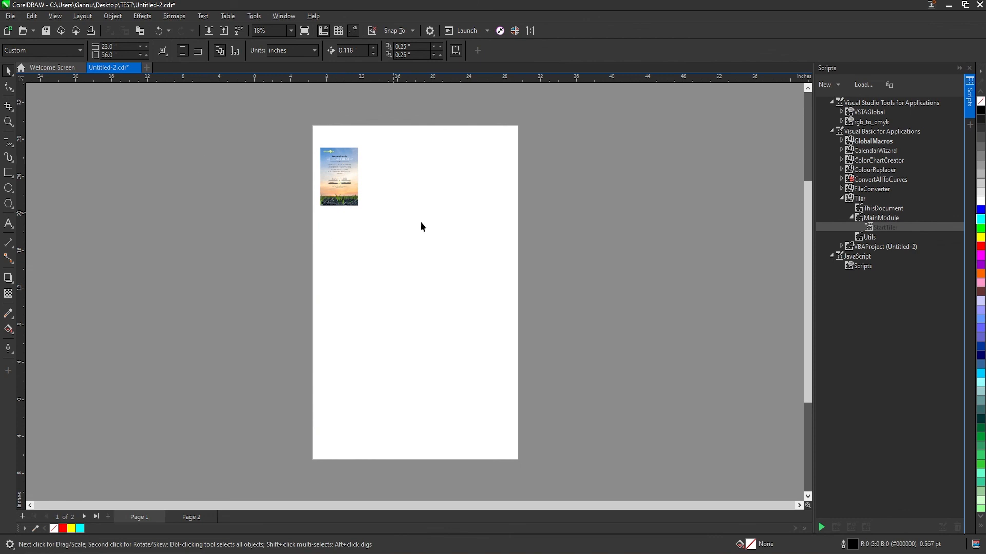
# Set the page size to 12 inches wide by 18 inches high
pyautogui.click(110, 46)
pyautogui.write('12')
pyautogui.press('Tab')
pyautogui.write('18')
pyautogui.press('Return')
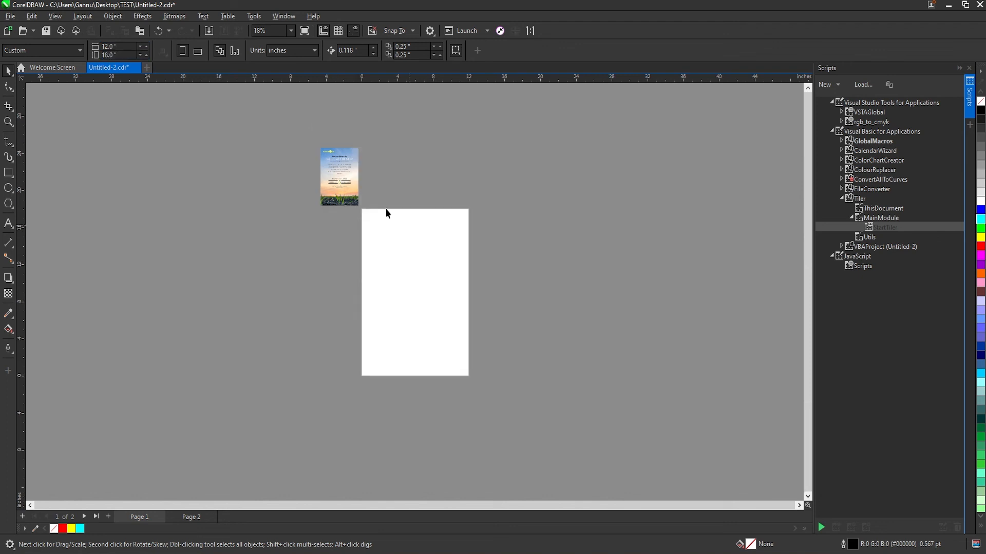
# Tile the invitation on the 12 x 18 inch page with StartTiler in millimetres, using 3 mm crop mark length and offset
pyautogui.click(335, 181)
pyautogui.doubleClick(888, 227)
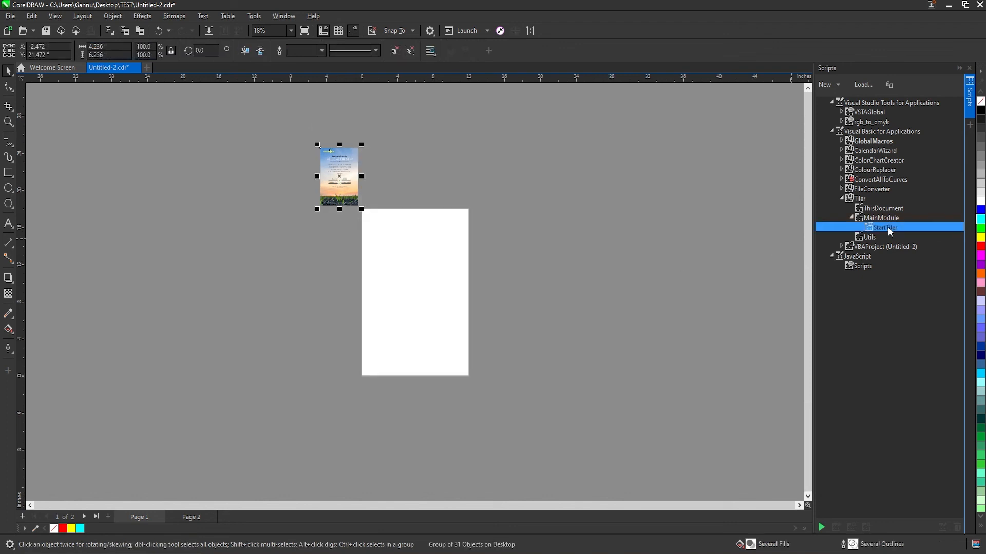
pyautogui.click(419, 325)
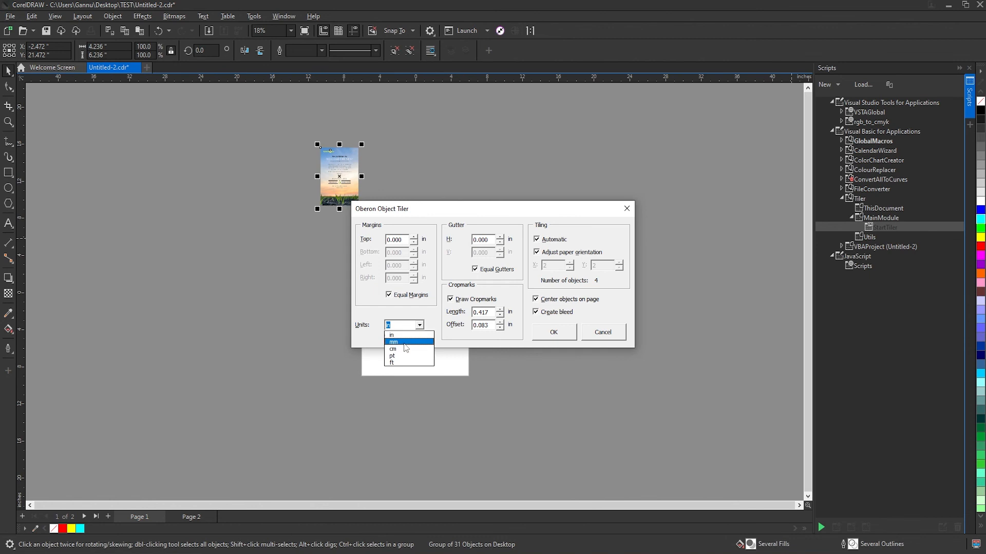
pyautogui.click(406, 349)
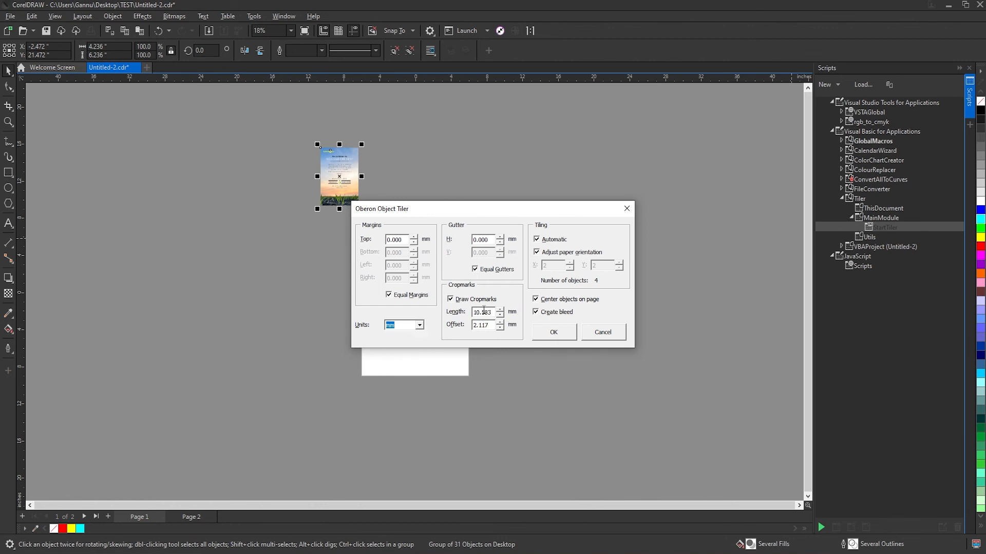
pyautogui.doubleClick(484, 312)
pyautogui.write('3.000')
pyautogui.press('Tab')
pyautogui.write('3.000')
pyautogui.click(554, 332)
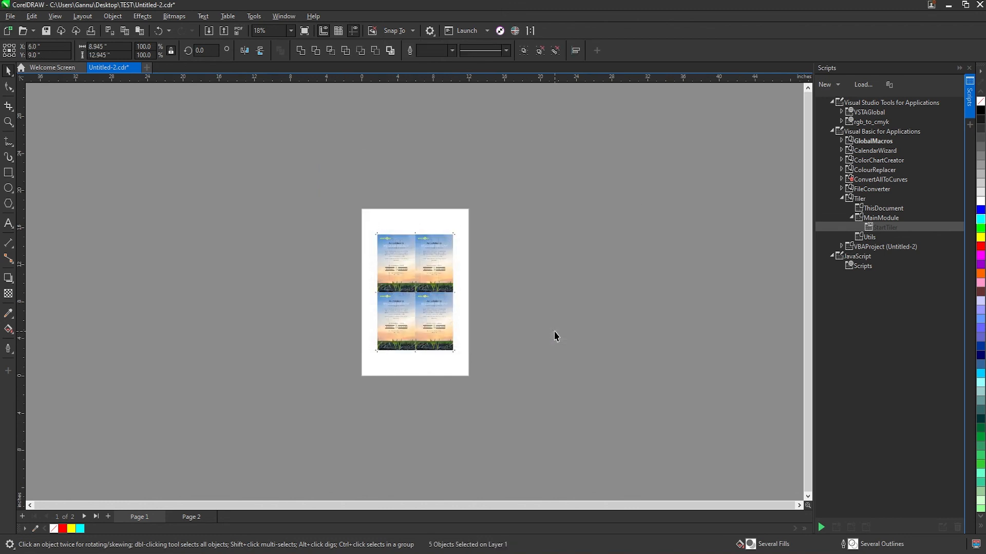
# Scale one invitation tile down to about 1.5 x 2.2 inches and delete all the other tiles and crop marks
pyautogui.press('z')
pyautogui.moveTo(557, 182); pyautogui.dragTo(318, 434)
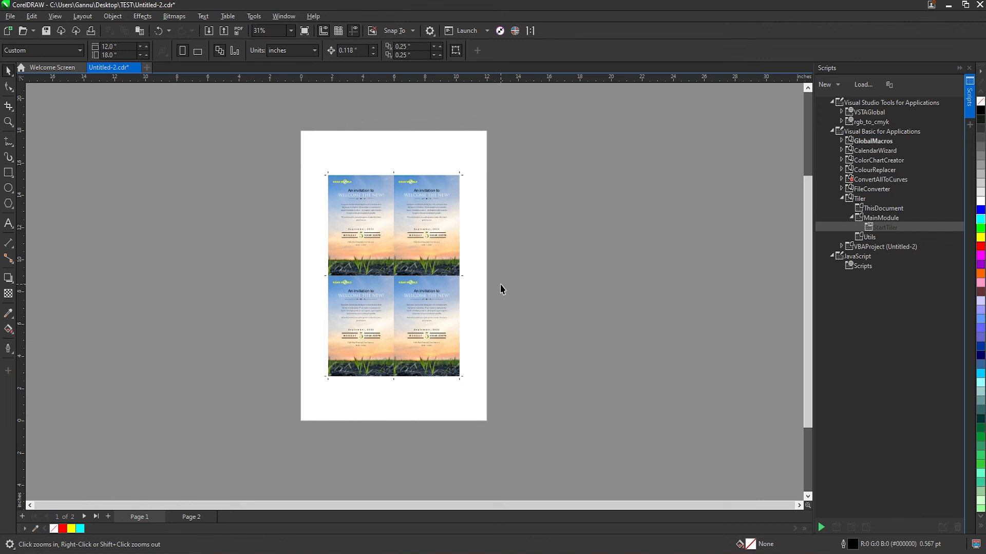
pyautogui.click(382, 243)
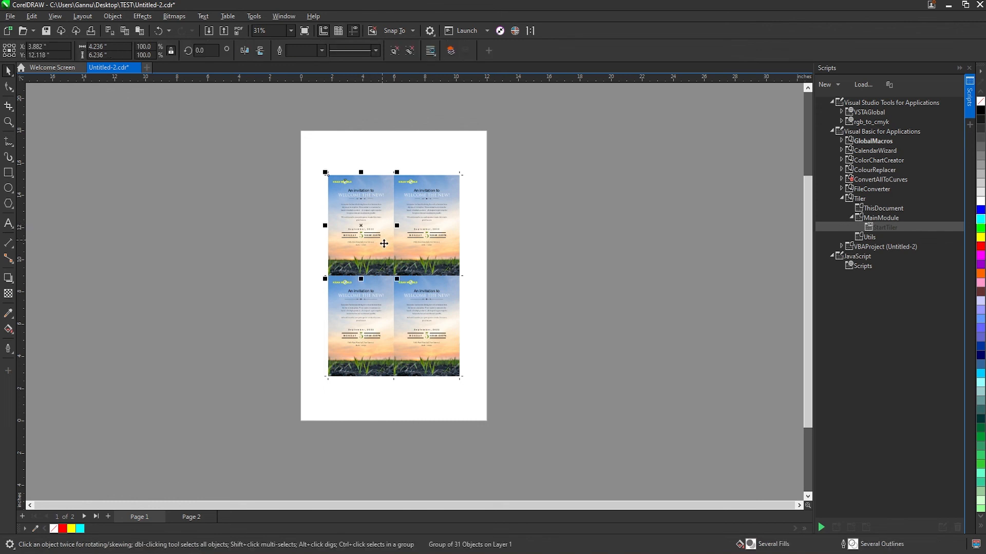
pyautogui.moveTo(392, 273); pyautogui.dragTo(329, 163)
pyautogui.hotkey('ctrl', 'a')
pyautogui.keyDown('shift'); pyautogui.click(339, 191); pyautogui.keyUp('shift')
pyautogui.press('Delete')
# Tile the reduced invitation across the 12 x 18 inch page with StartTiler, keeping the dialog's default settings
pyautogui.doubleClick(877, 227)
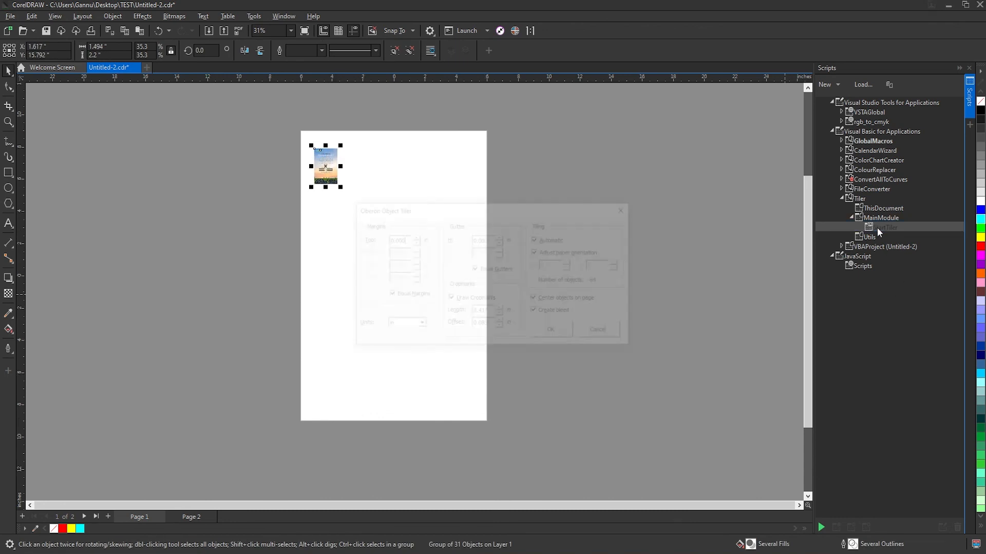
pyautogui.click(552, 333)
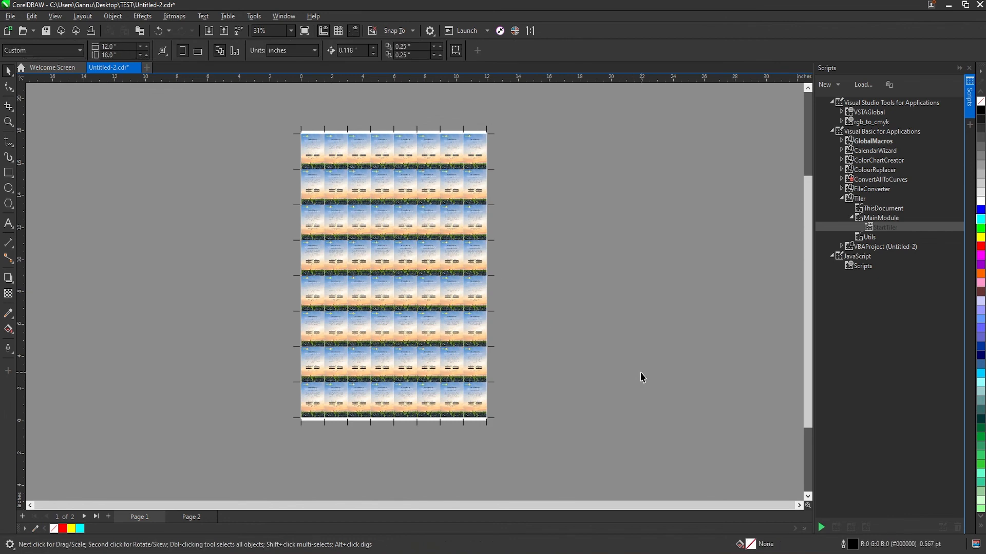
pyautogui.hotkey('ctrl', 'a')
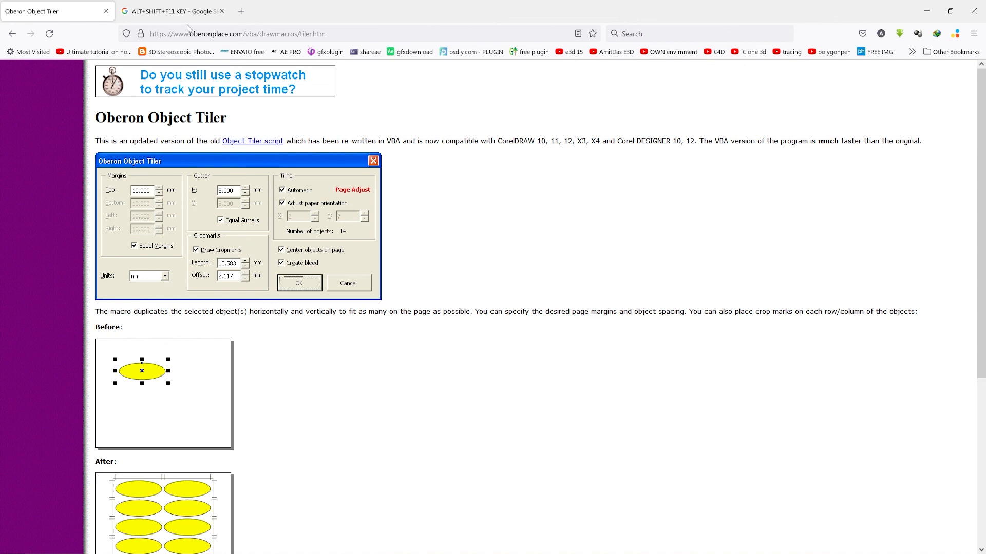
# In the web browser, examine the Oberon Object Tiler page's address, its download section and the Corel versions listed there
pyautogui.click(340, 36)
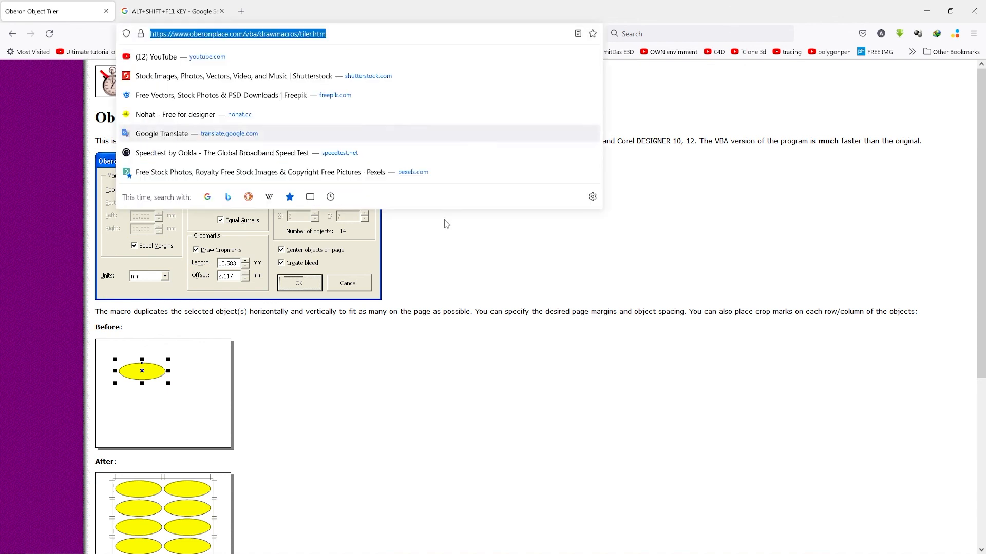
pyautogui.click(501, 398)
pyautogui.scroll(-5, 348, 352)
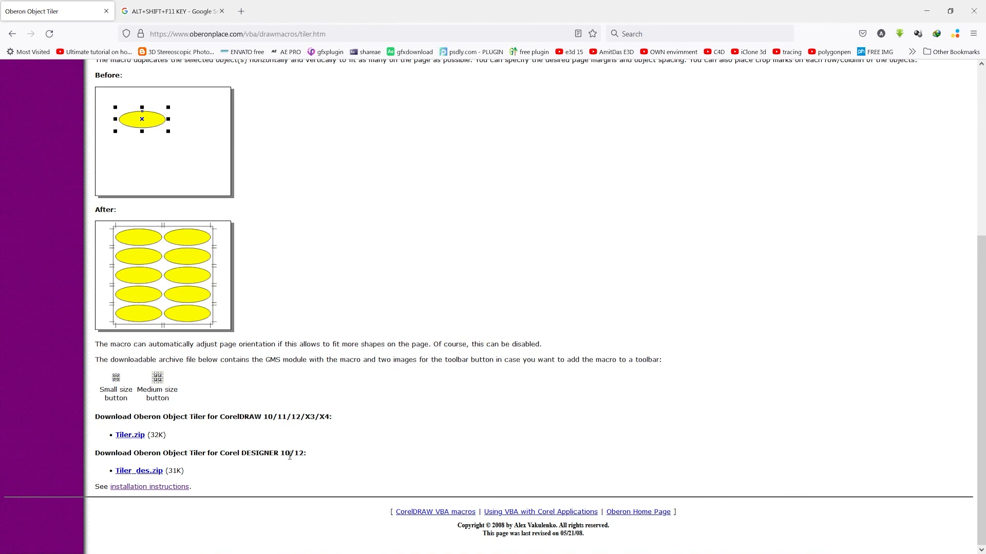
pyautogui.moveTo(280, 455); pyautogui.dragTo(313, 456)
pyautogui.click(330, 456)
pyautogui.moveTo(280, 454); pyautogui.dragTo(336, 461)
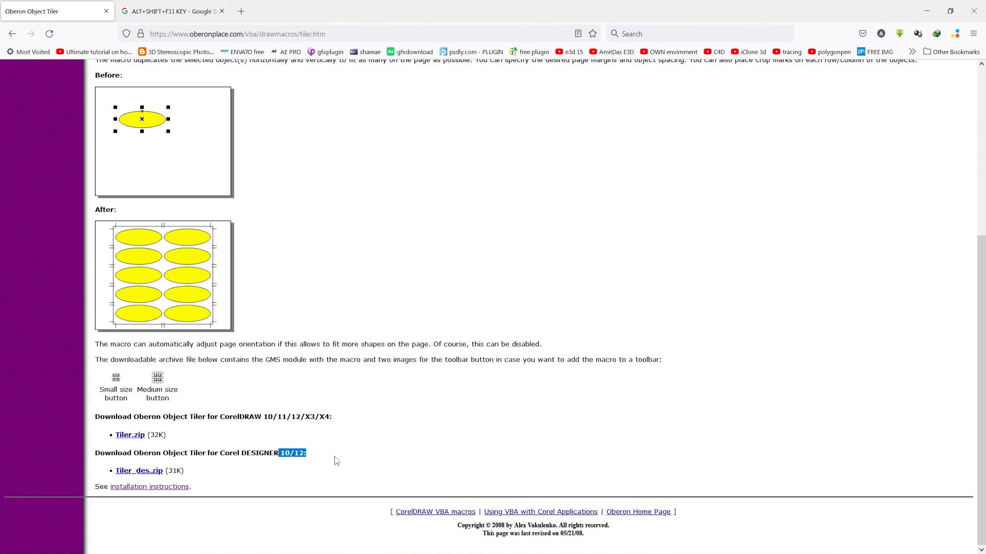